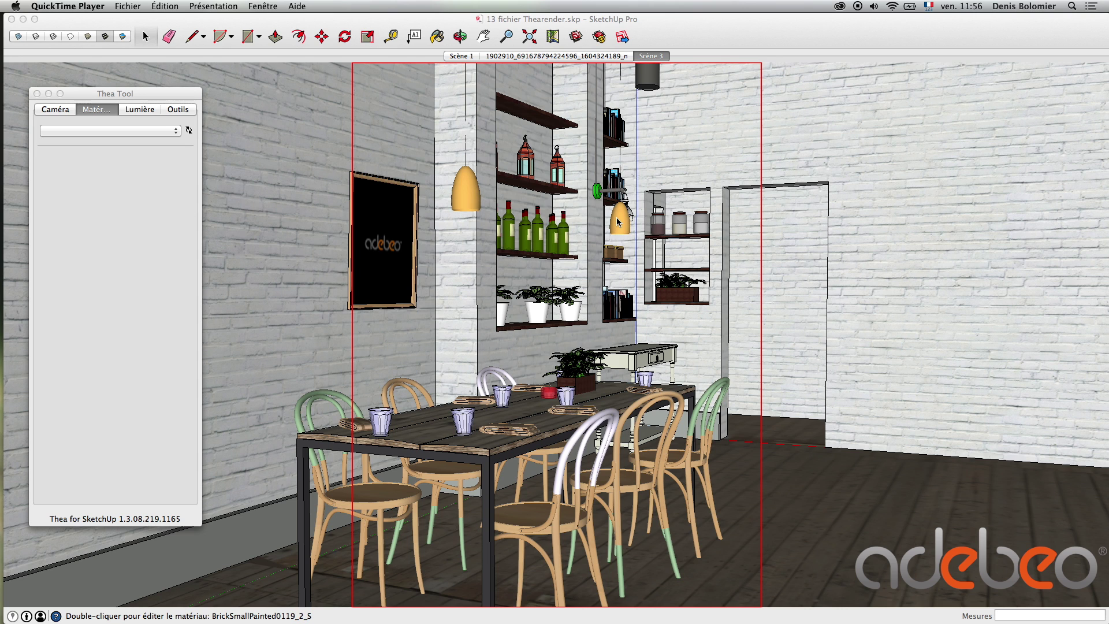
click(130, 110)
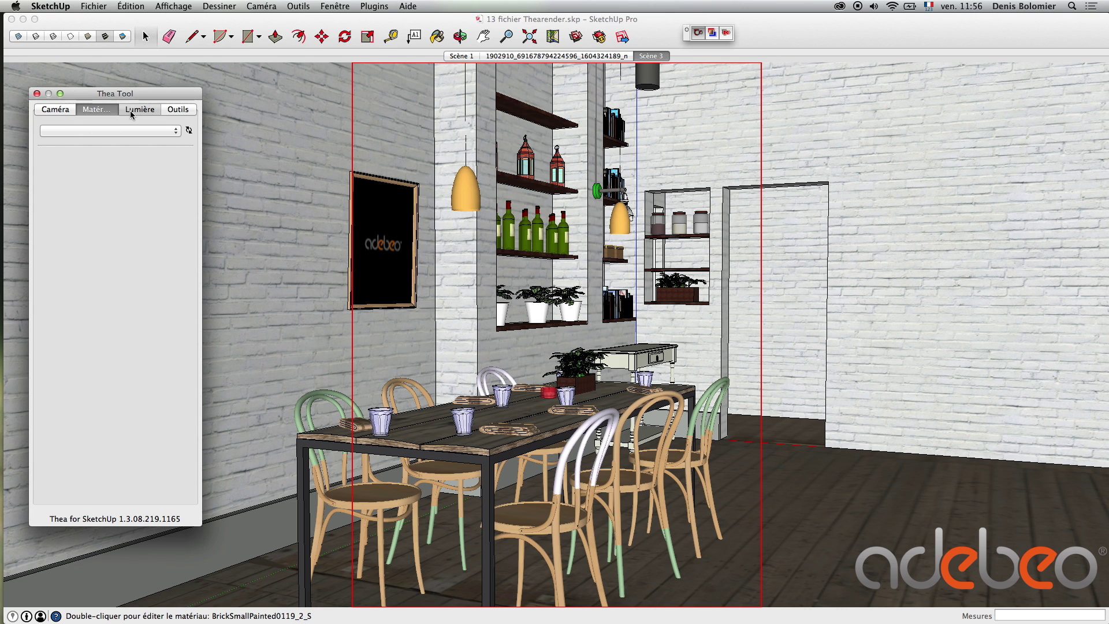
click(132, 110)
click(91, 110)
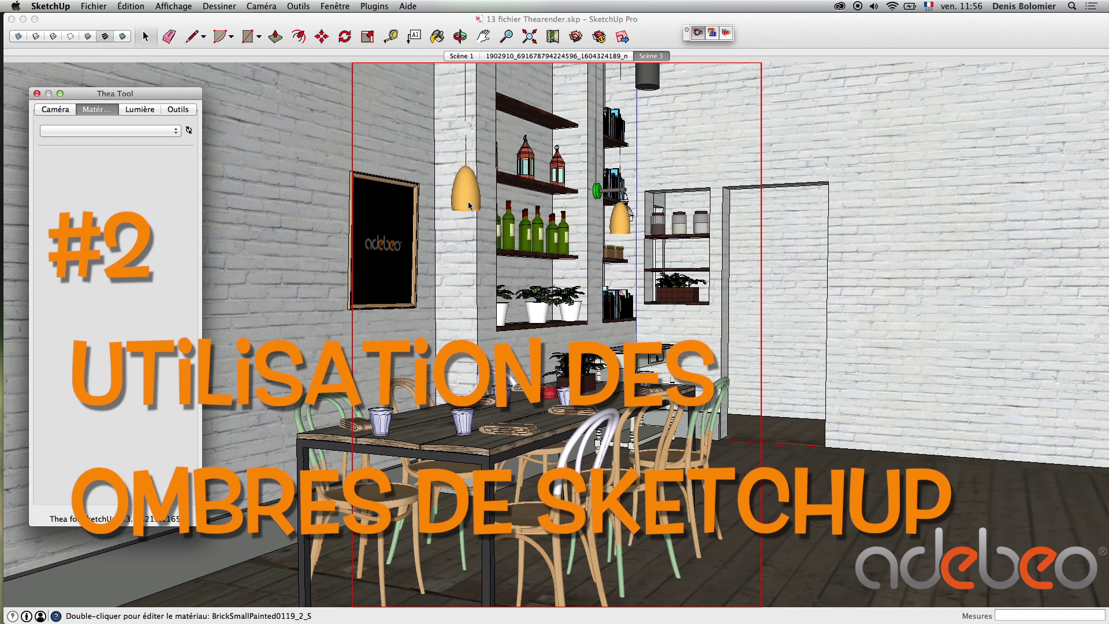
- Open the shadow settings and turn on the display of sun shadows in the model
click(334, 6)
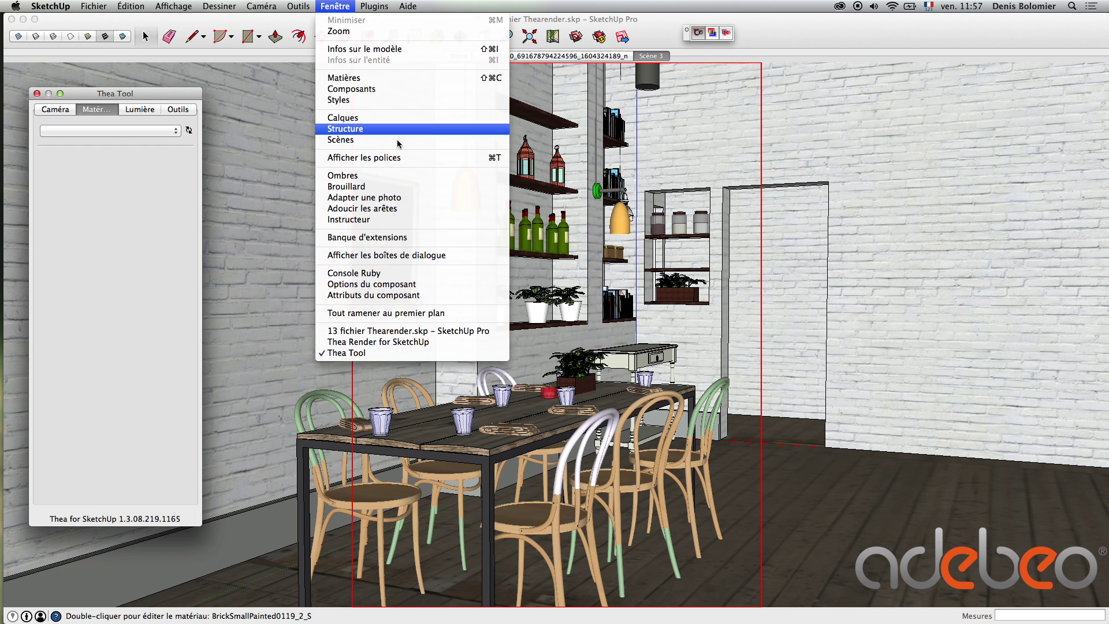
click(343, 175)
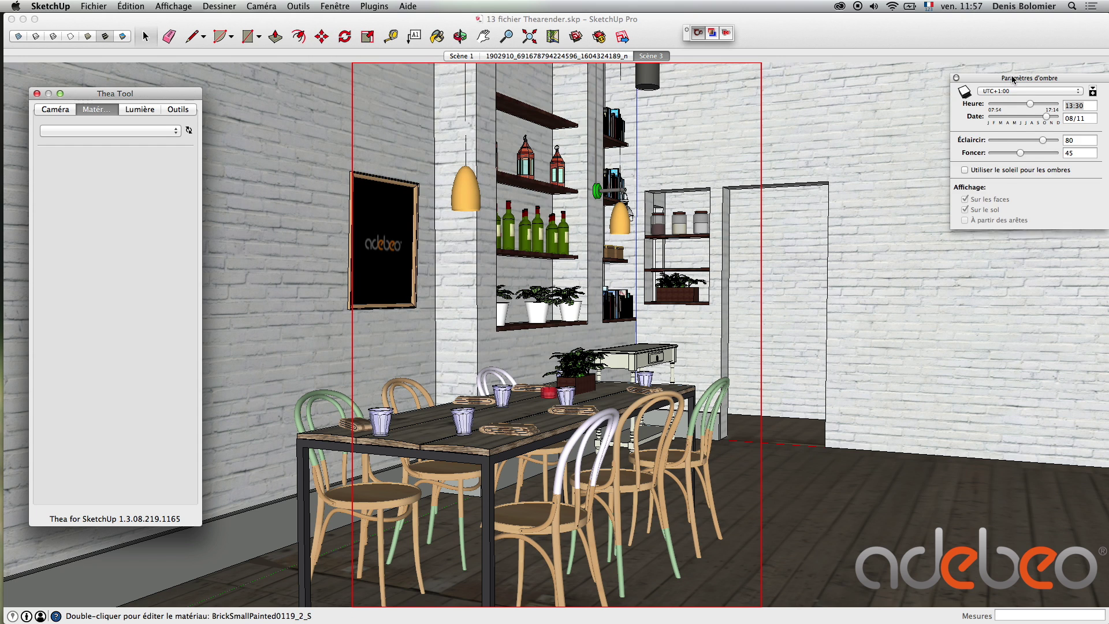
drag(1012, 81, 860, 101)
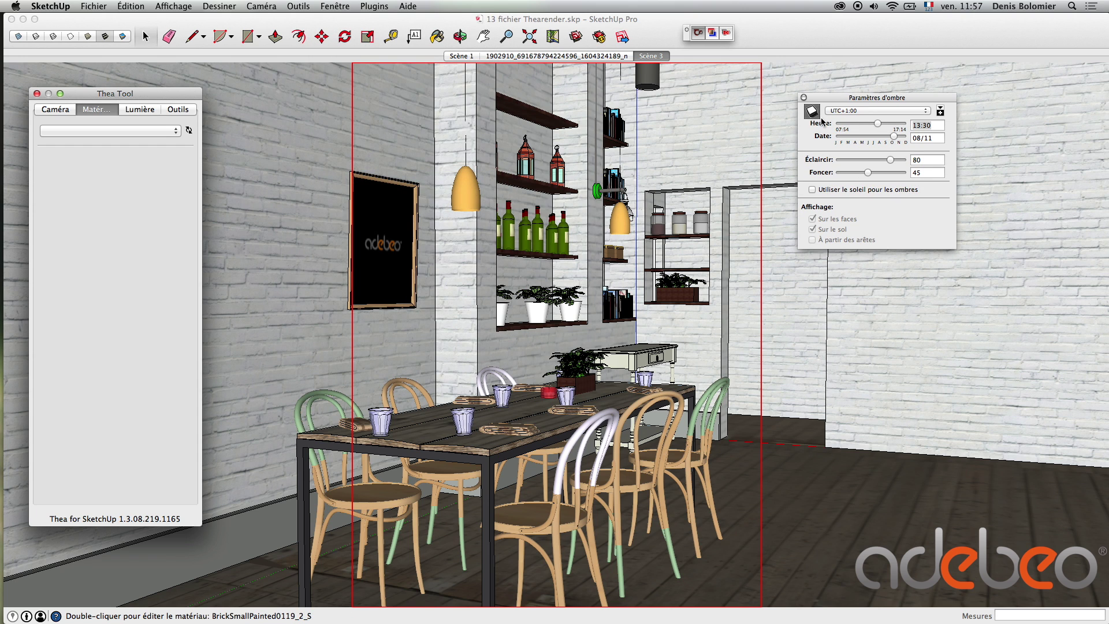
click(819, 117)
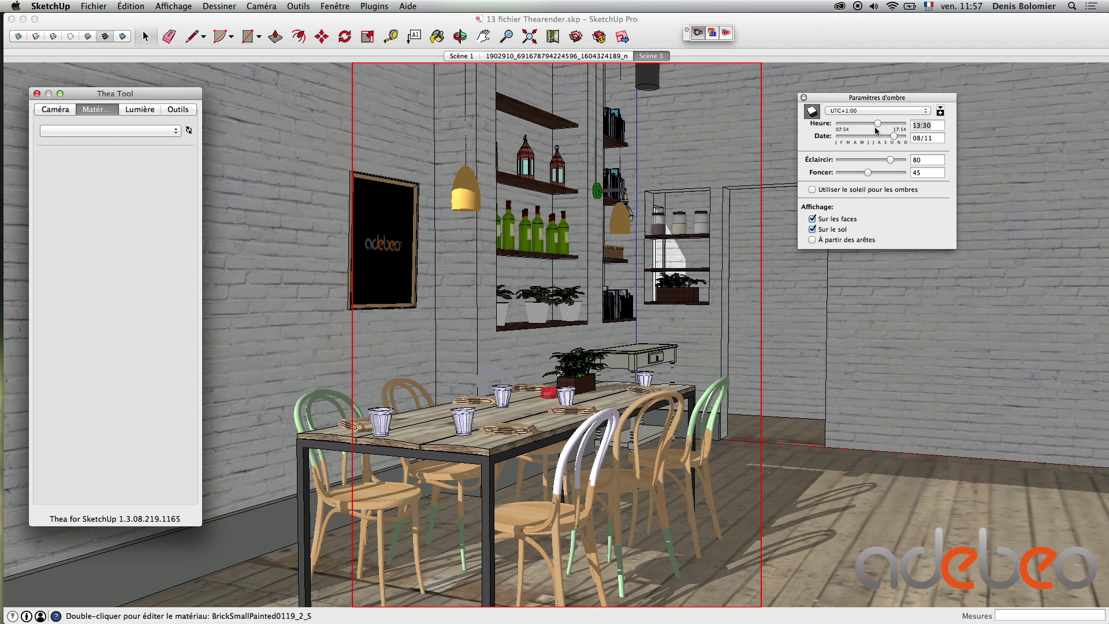
- Open the Thea Render window and start an interactive IR-Progressive (MC) render of the dining room scene
click(725, 33)
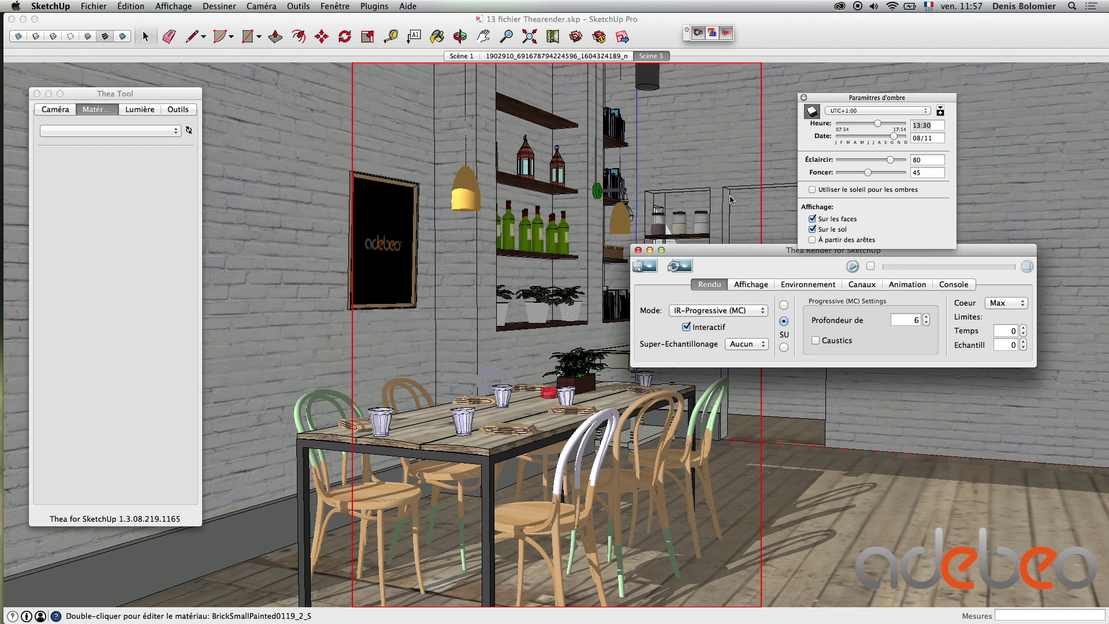
drag(736, 252, 329, 183)
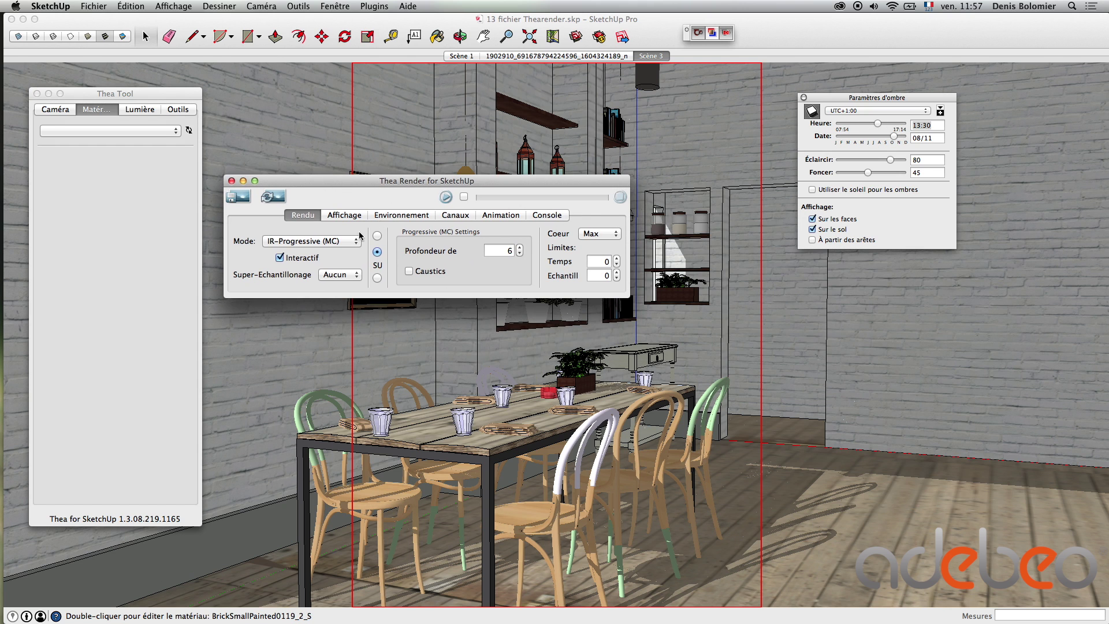
click(445, 198)
drag(441, 181, 931, 281)
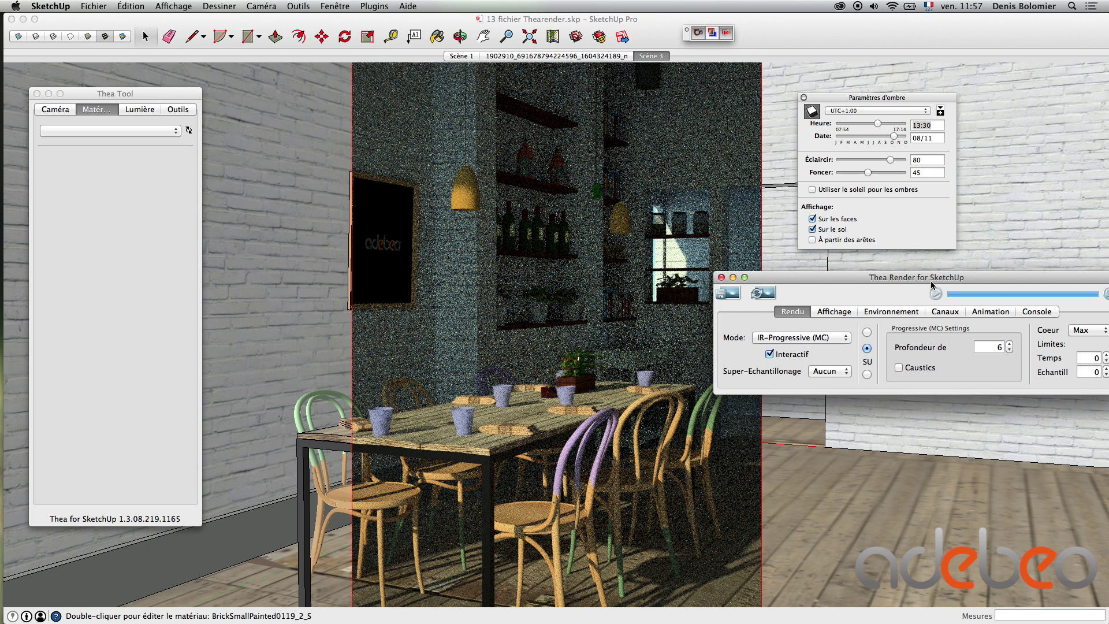
- Display the render's environment settings with the sky and sun options, and stop the running render
click(905, 312)
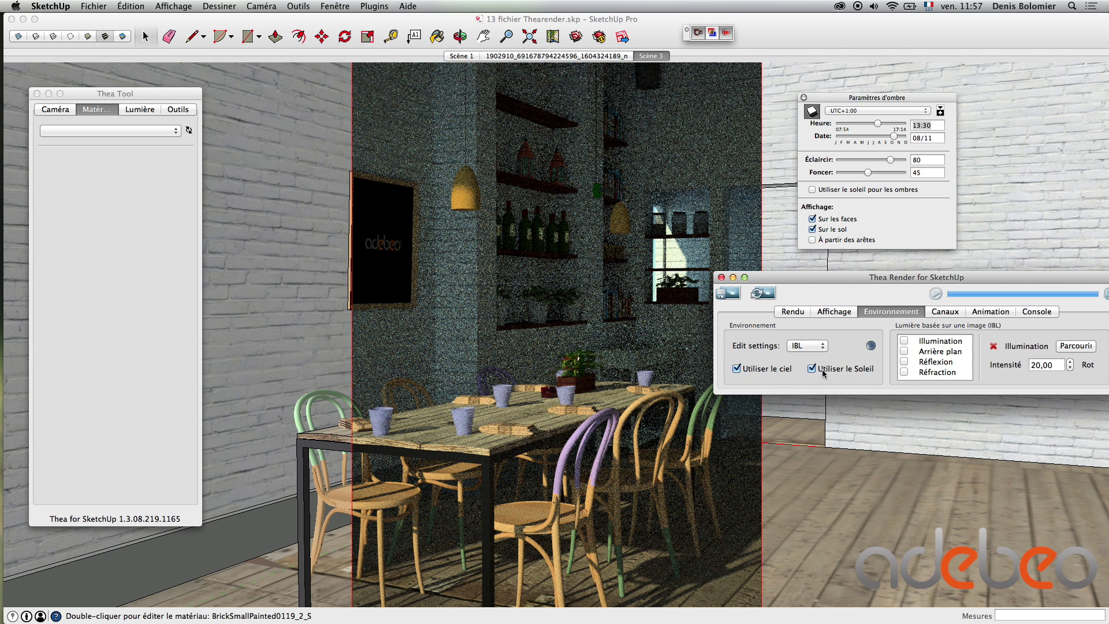
mouse_move(893, 278)
mouse_down()
mouse_move(828, 379)
mouse_move(819, 293)
mouse_up()
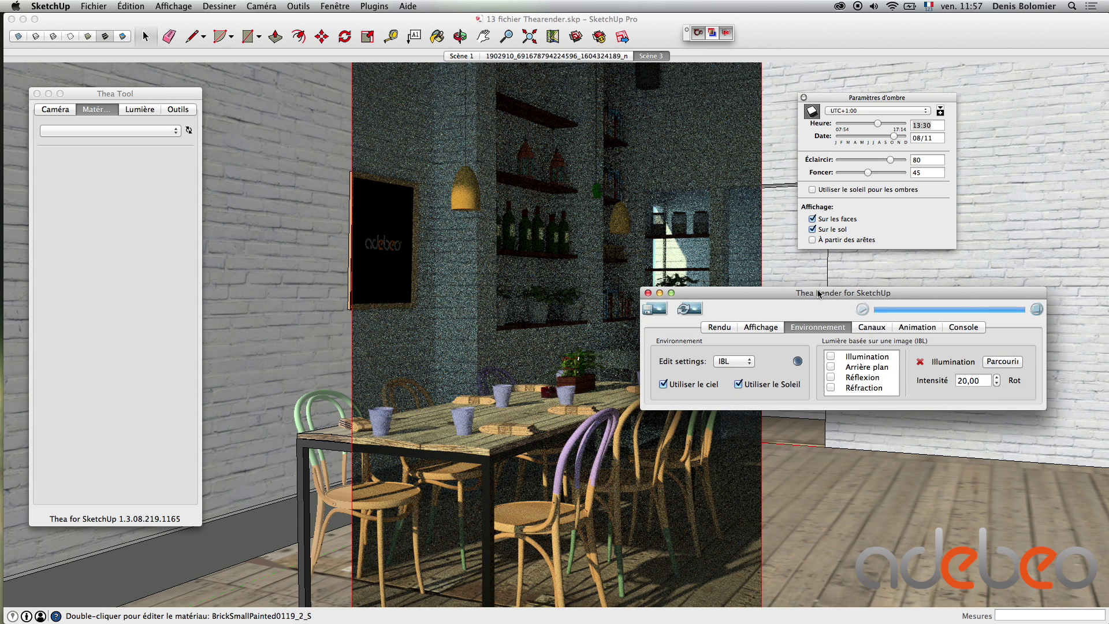
click(1036, 309)
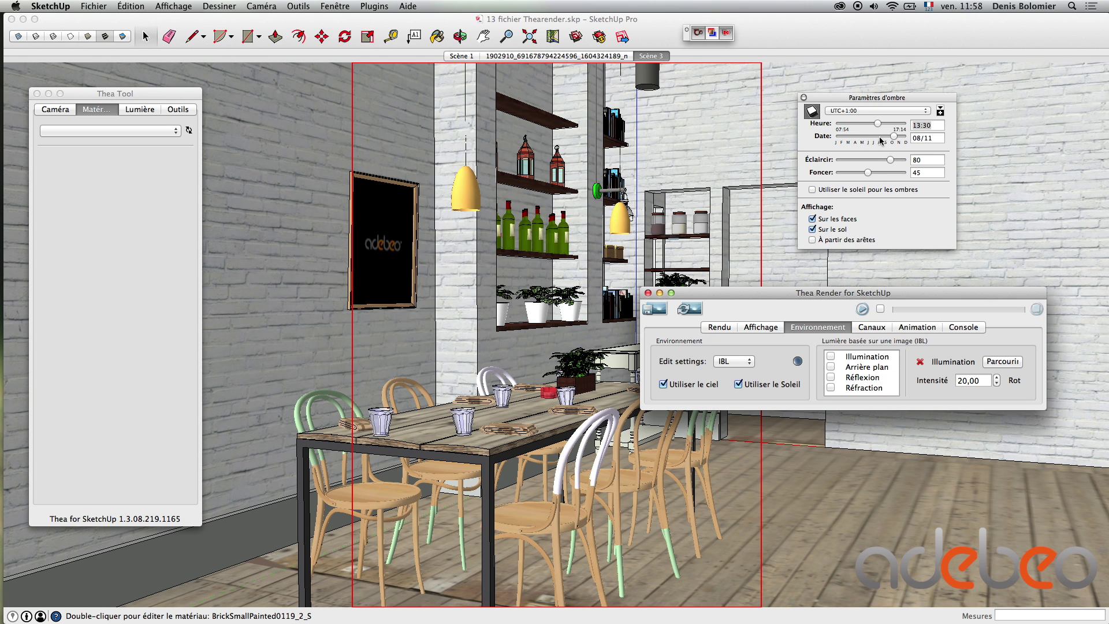
- Set the shadow time to 10:38, run a new test render of the scene and stop it
click(858, 124)
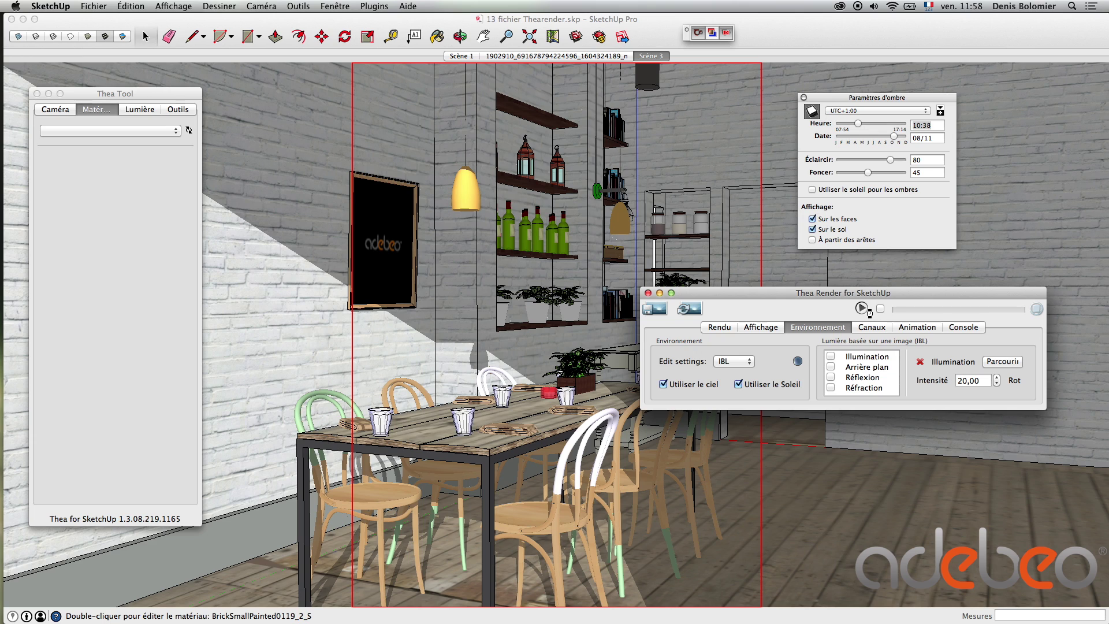
click(864, 310)
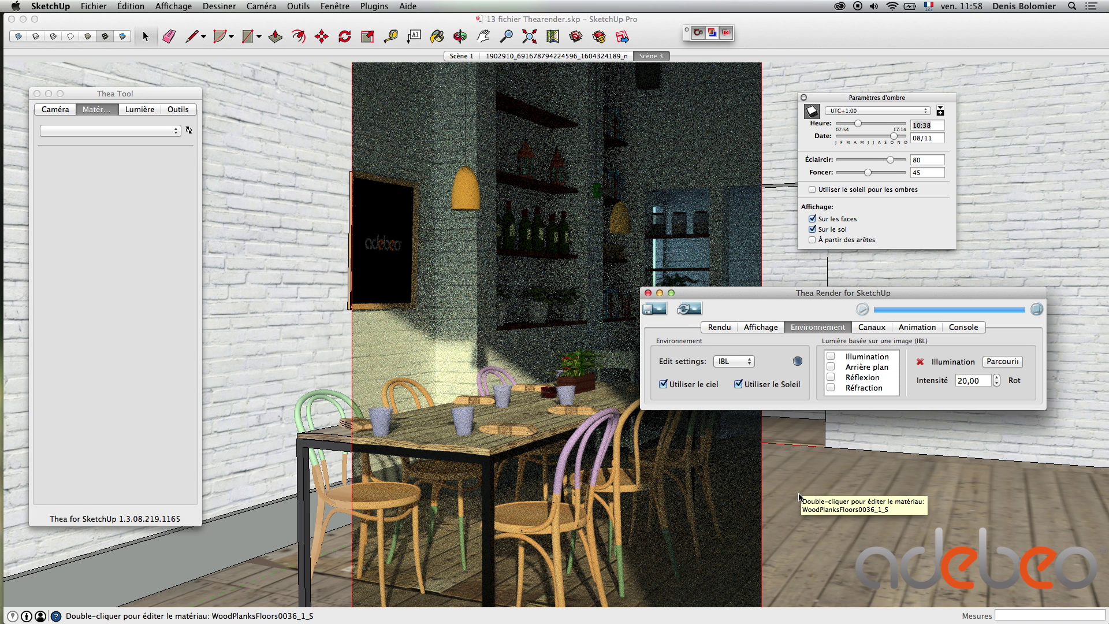
click(1034, 308)
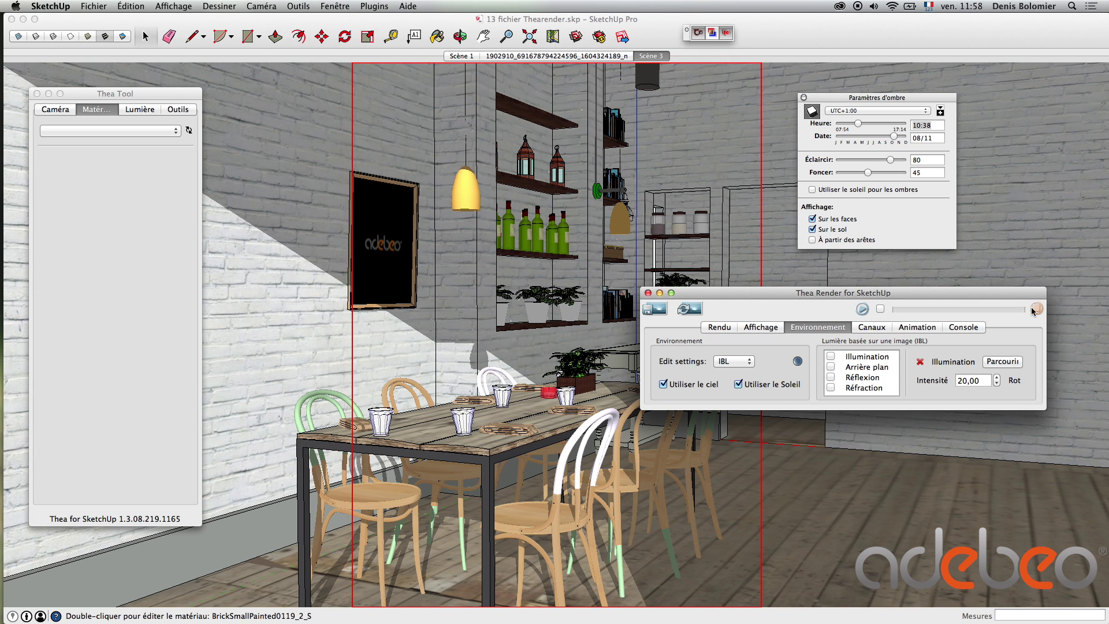
- Disable the sky and the sun in the render environment, and reposition and enlarge the Thea Render window
click(664, 385)
click(738, 385)
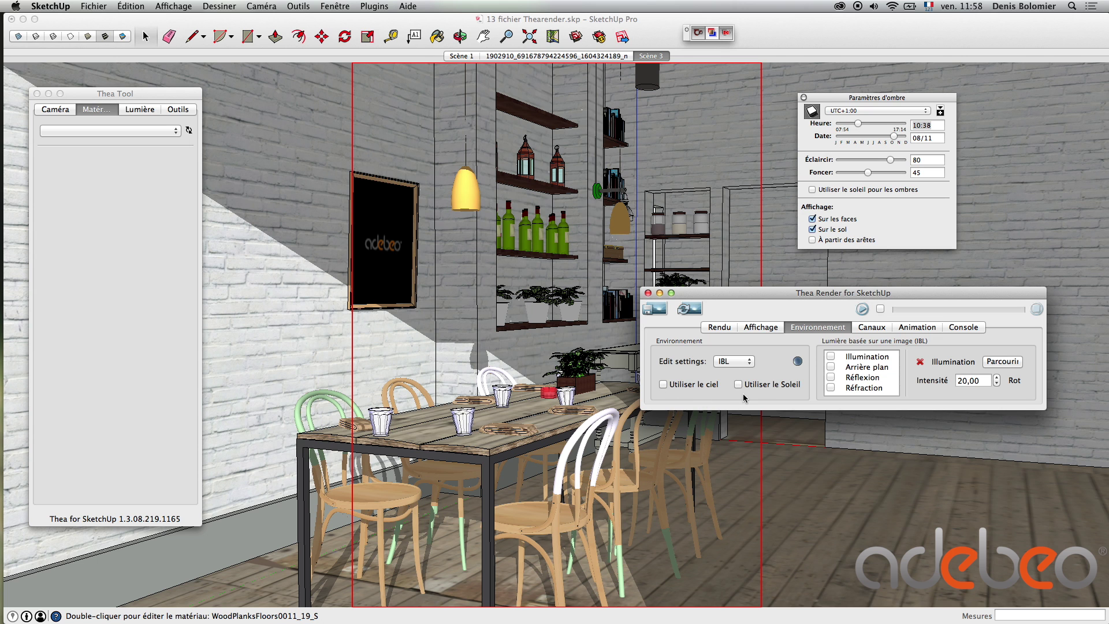
drag(786, 302, 446, 316)
drag(704, 425, 1030, 503)
- Browse for the image-based lighting Illumination file and open the EtniesPark_Center folder
click(491, 448)
click(991, 455)
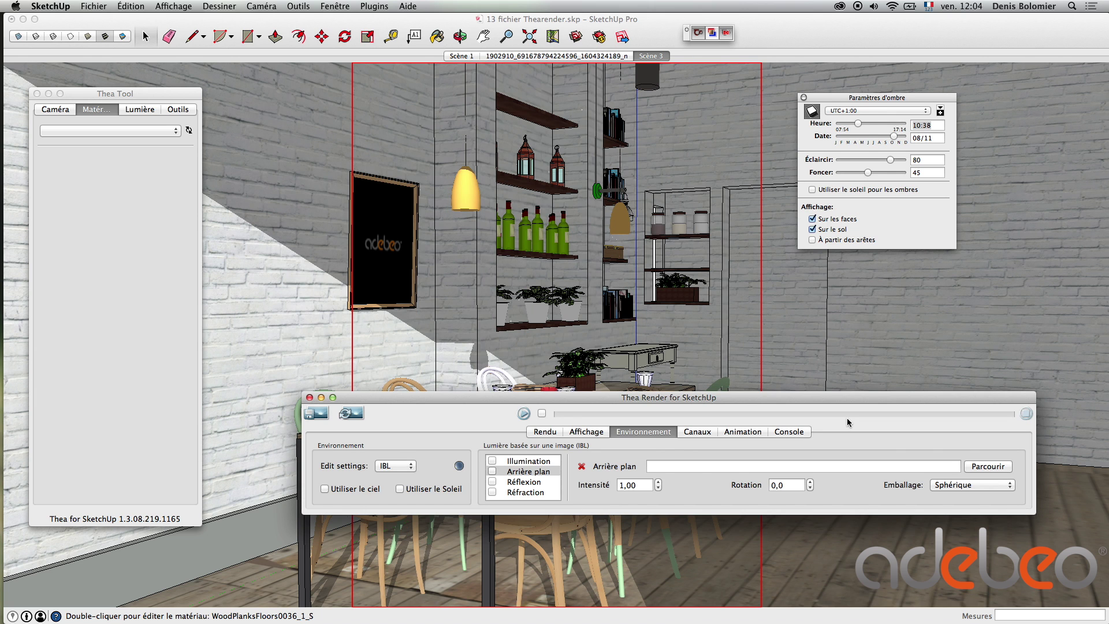
click(512, 463)
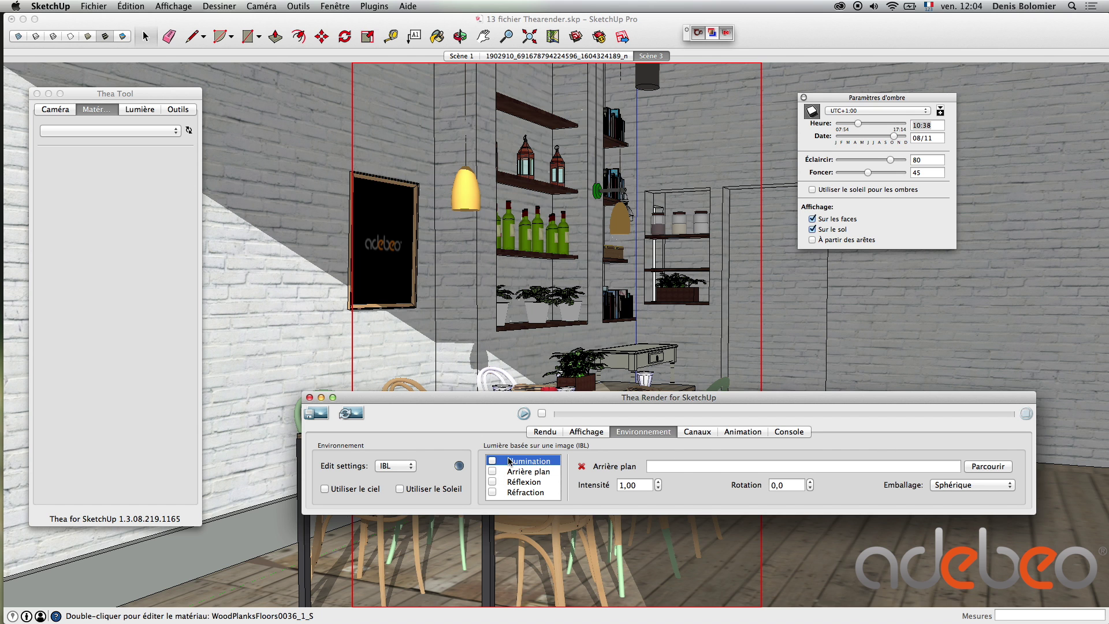
click(976, 468)
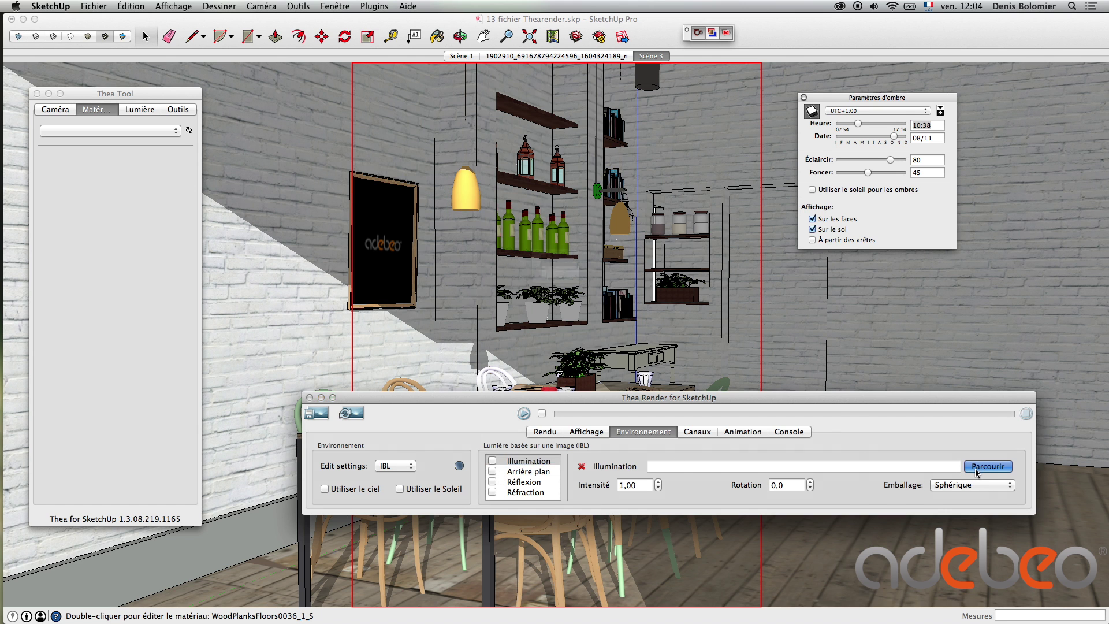
click(347, 141)
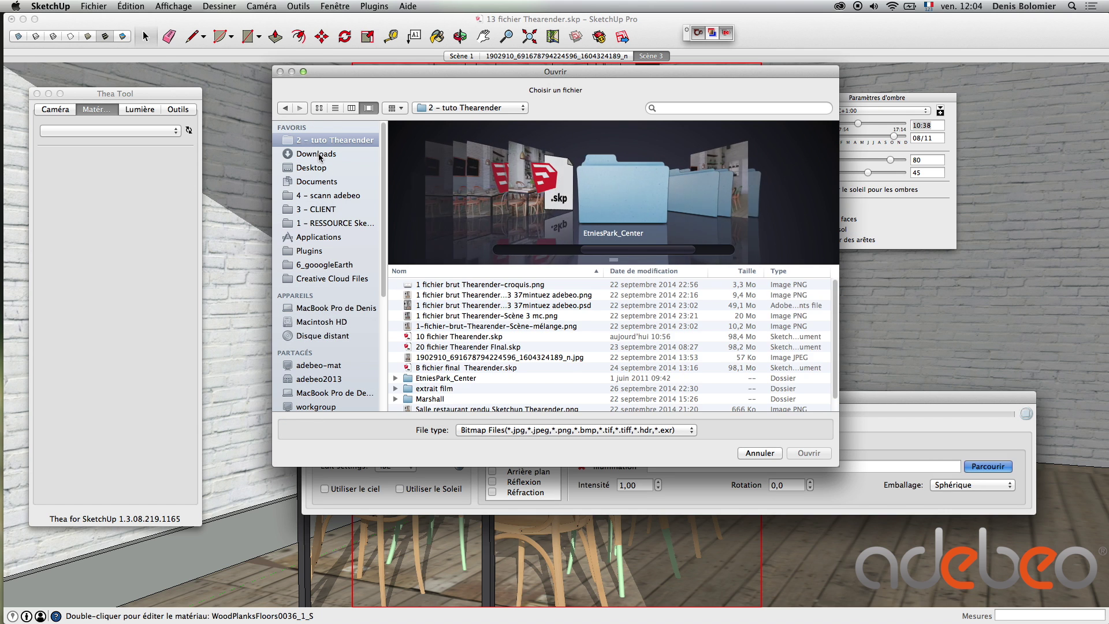
click(456, 376)
double_click(455, 378)
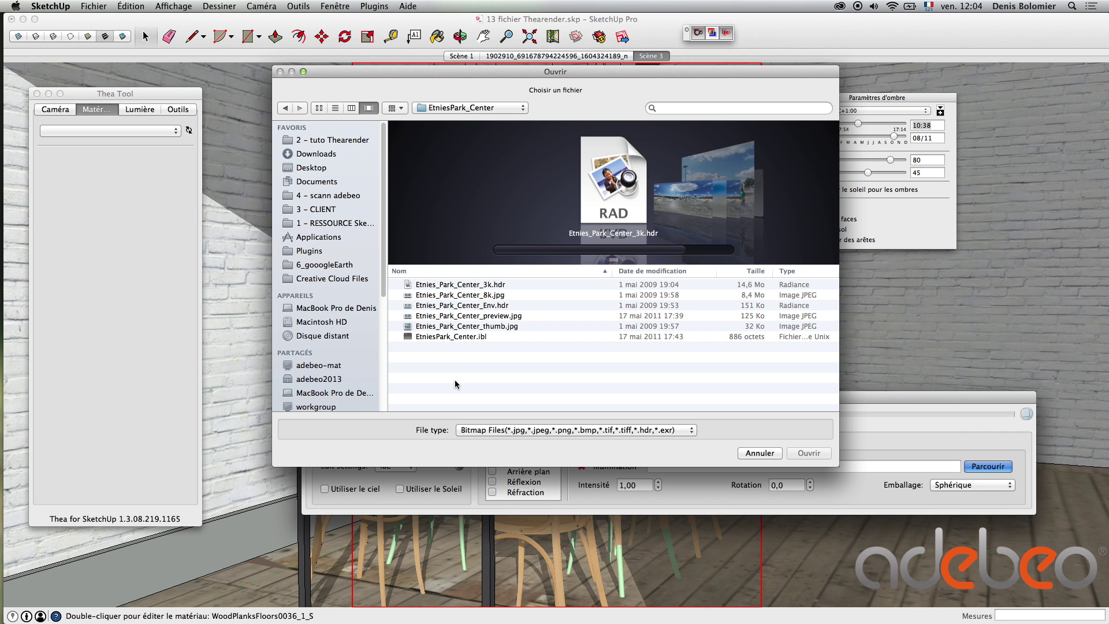
- Compare the 3k and Env HDR files and load Etnies_Park_Center_Env.hdr as the Illumination image
click(490, 310)
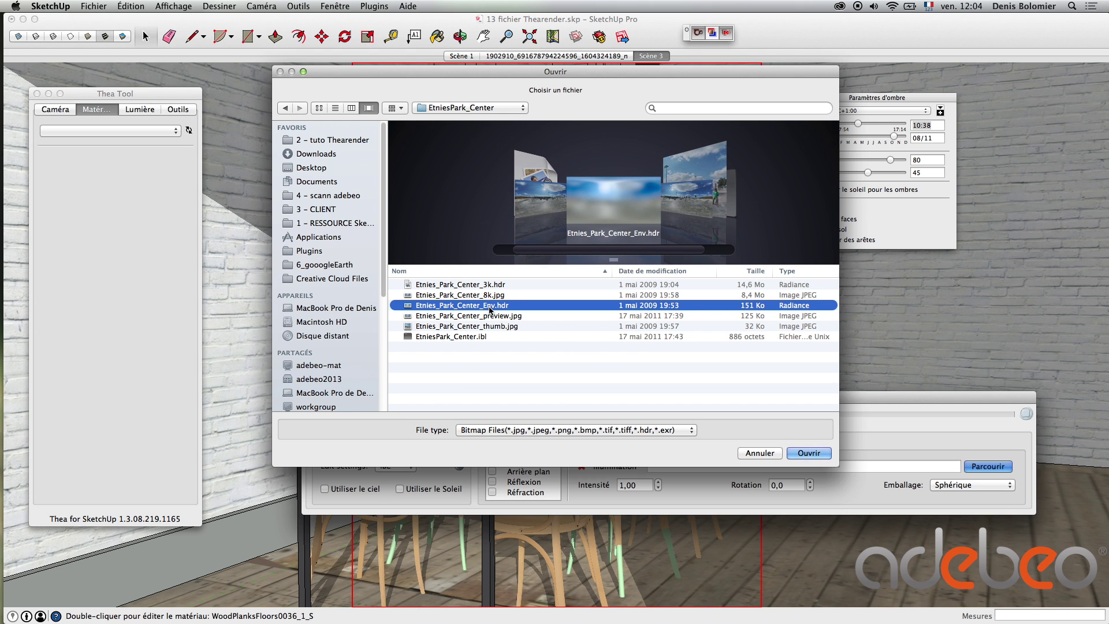
click(511, 284)
click(516, 308)
drag(615, 253, 607, 254)
click(495, 285)
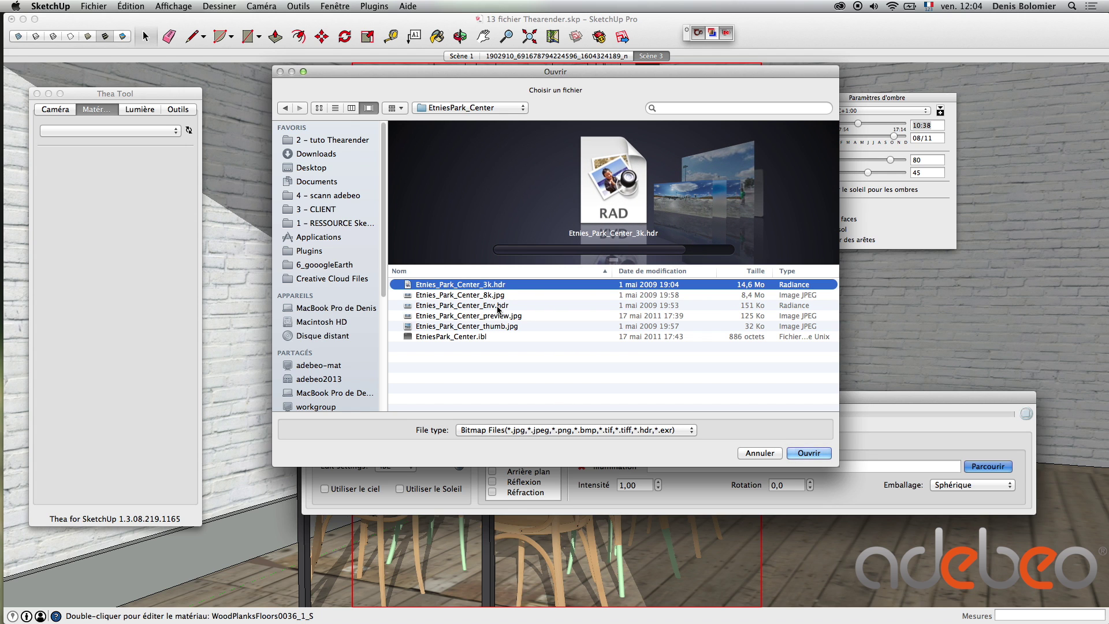
click(499, 306)
click(508, 285)
click(498, 305)
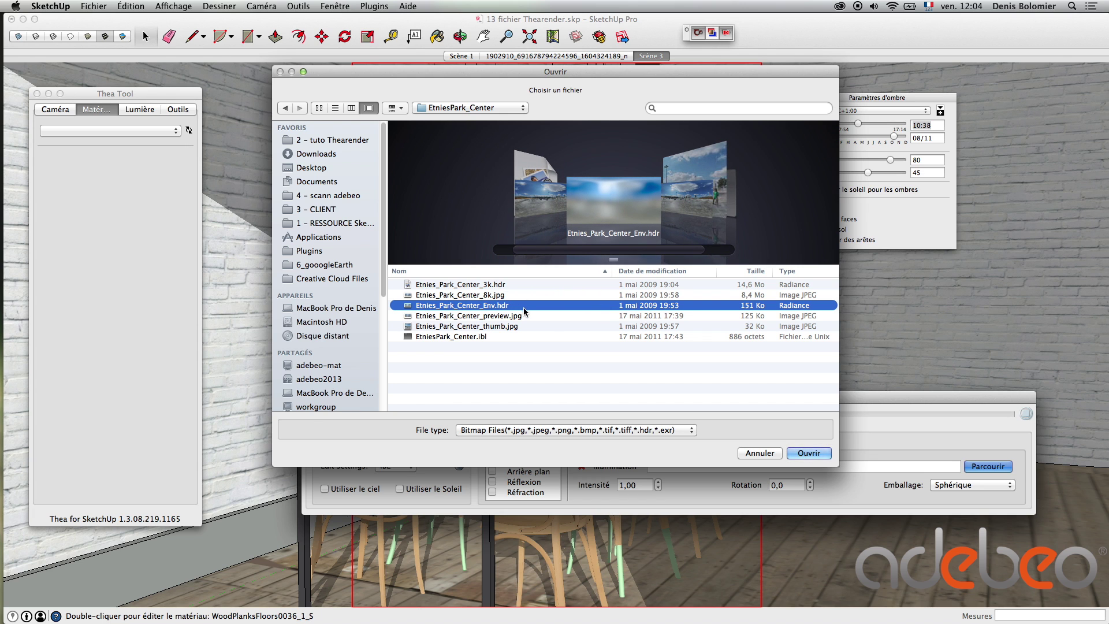
click(810, 454)
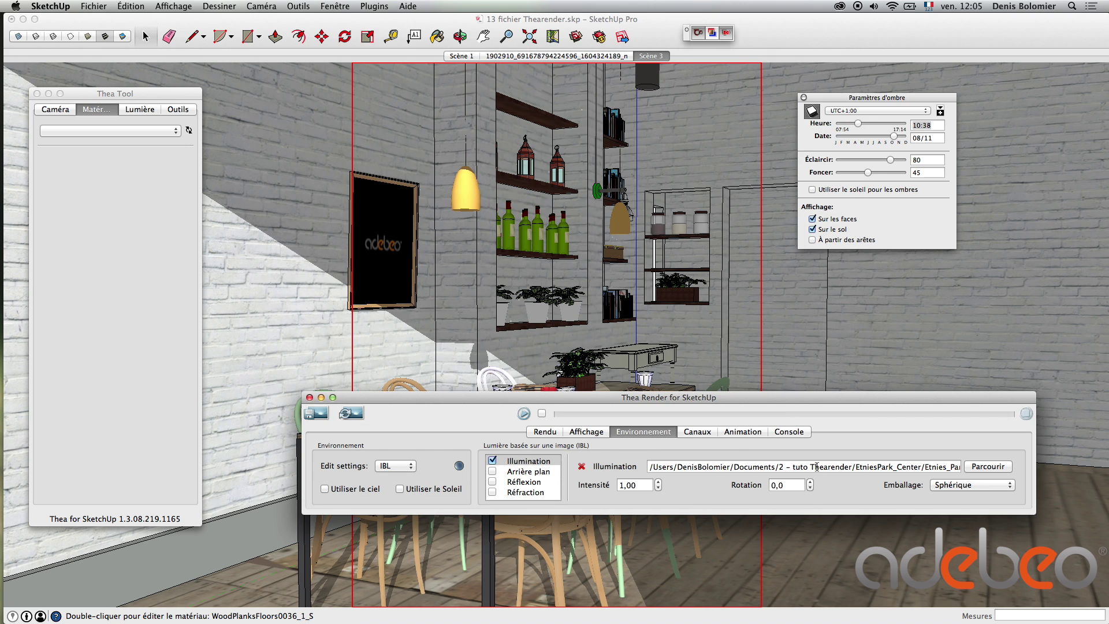
- Enable the IBL background (Arrière plan) and give it the same HDR file path as the Illumination image
triple_click(816, 466)
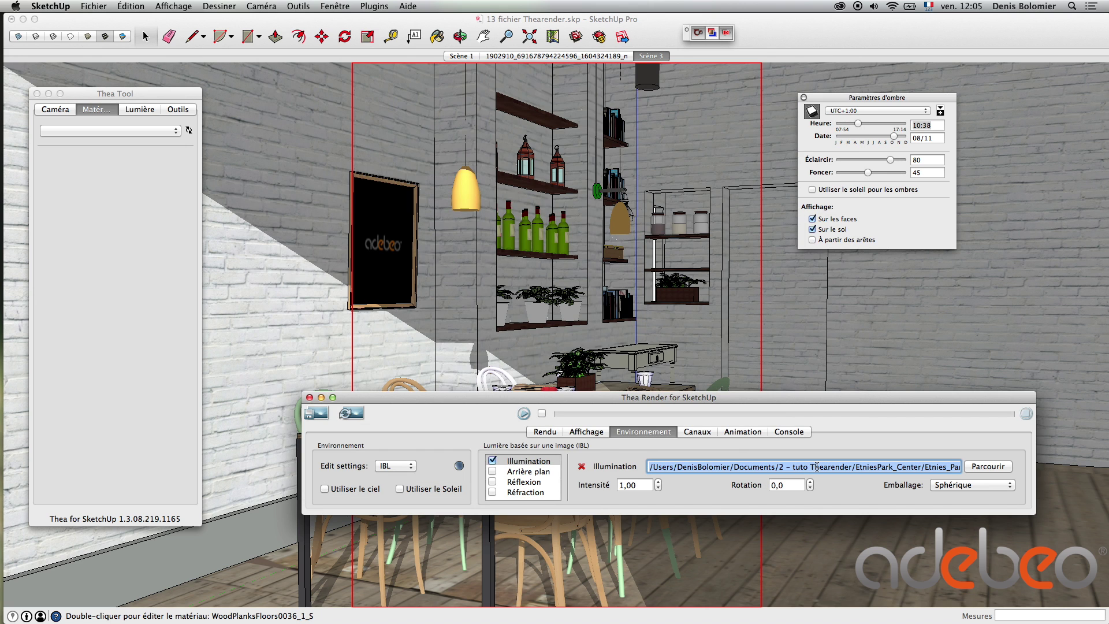
key(super+c)
click(492, 471)
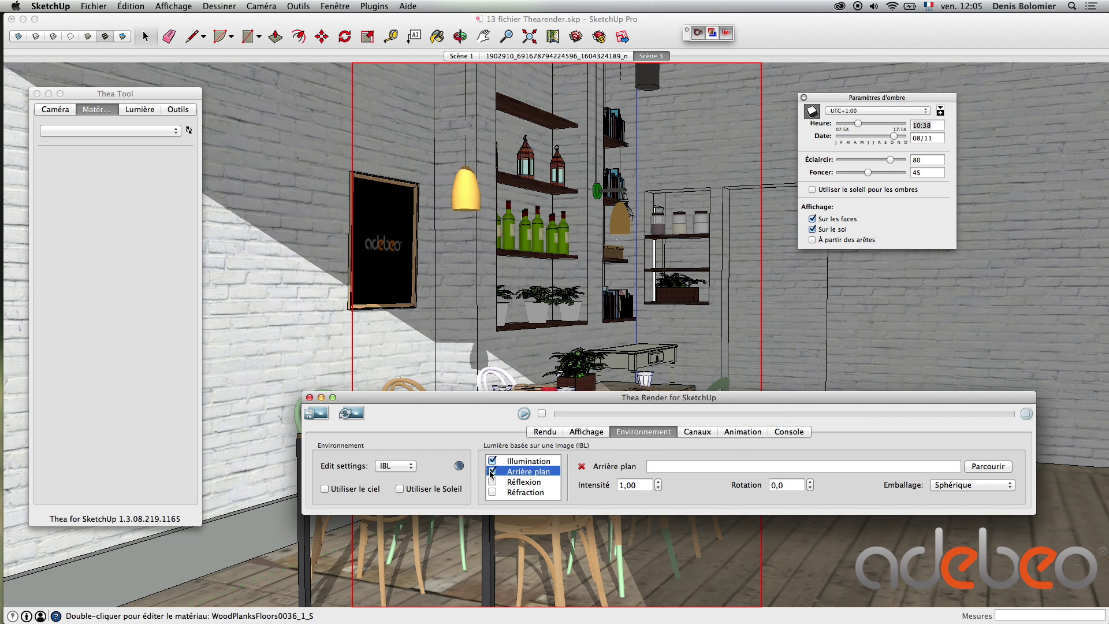
click(664, 467)
key(super+v)
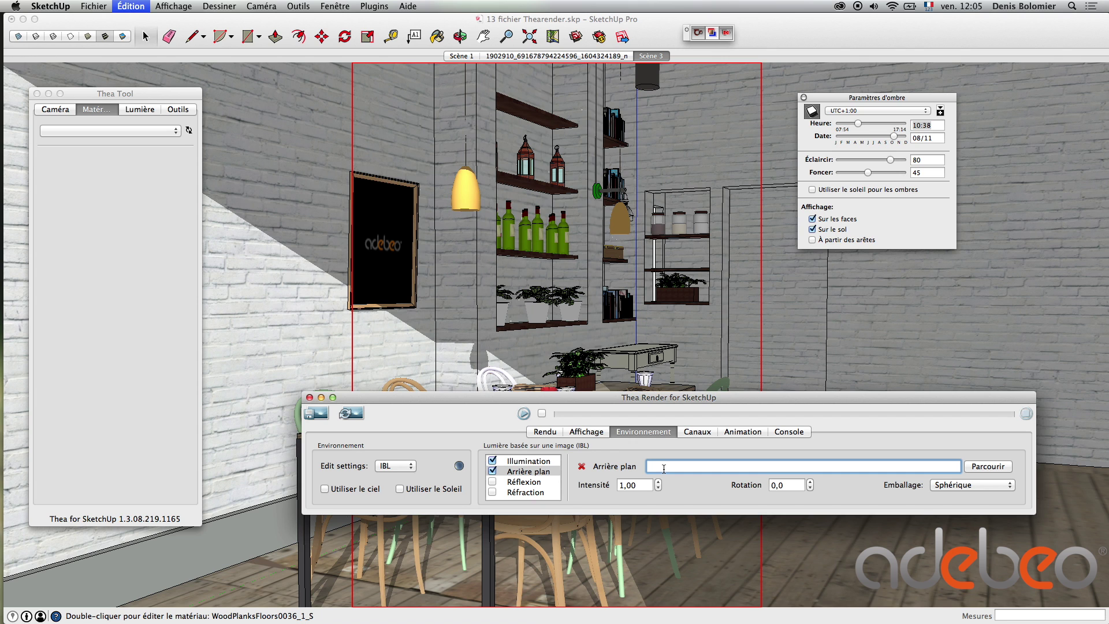
key(super+v)
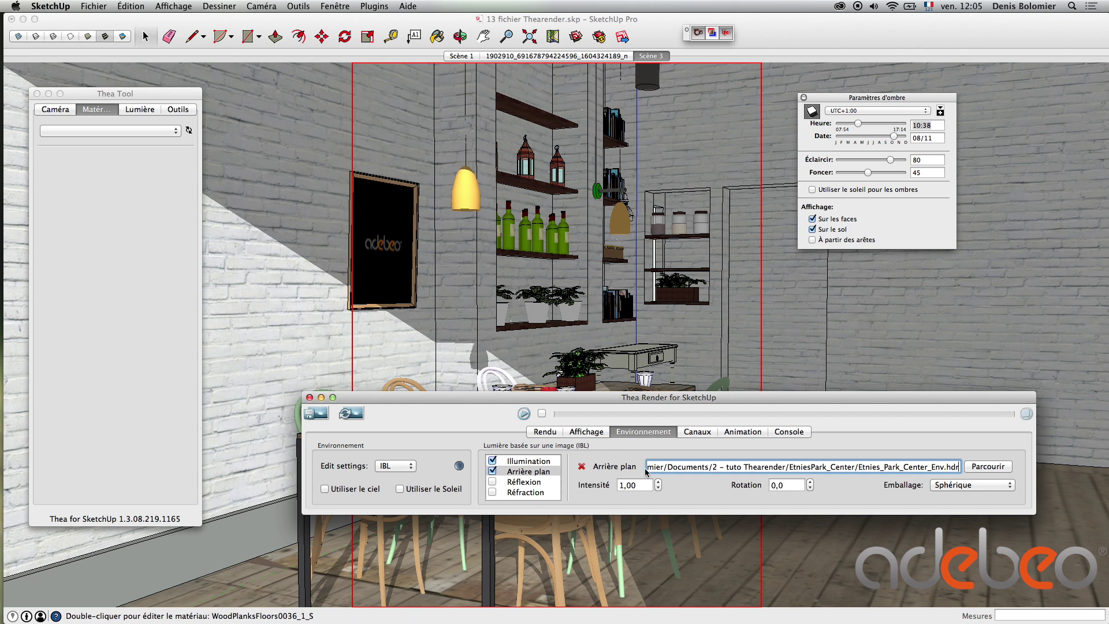
- Start an interactive render with the HDR lighting and move the render window clear of the table
click(524, 414)
click(523, 413)
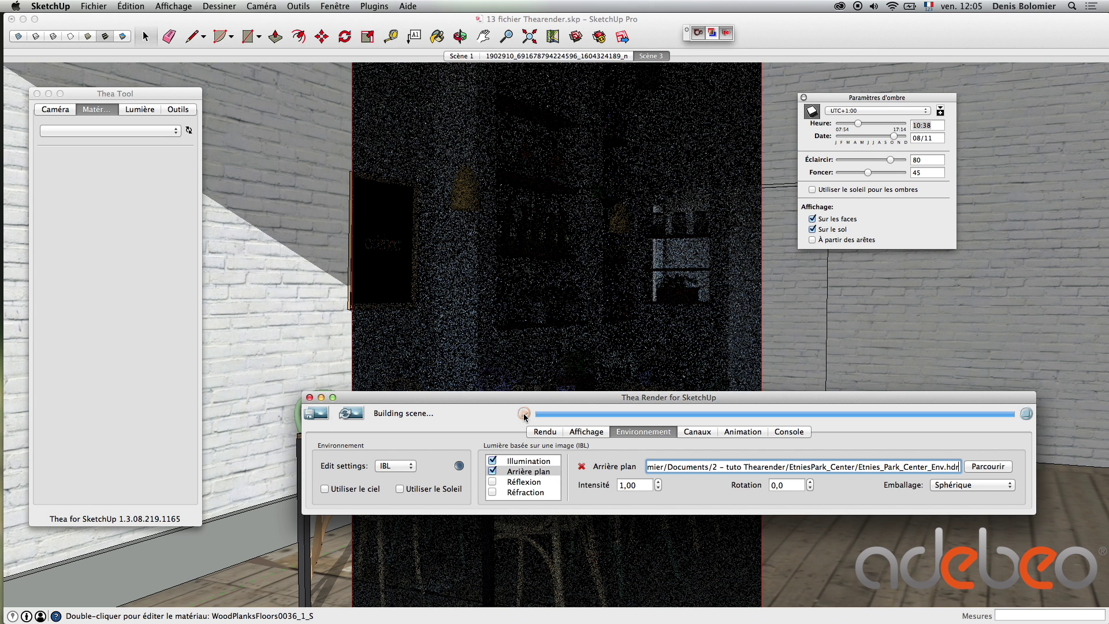
drag(539, 398, 550, 267)
- Set the IBL background intensity to 10 and move the render window aside
click(637, 355)
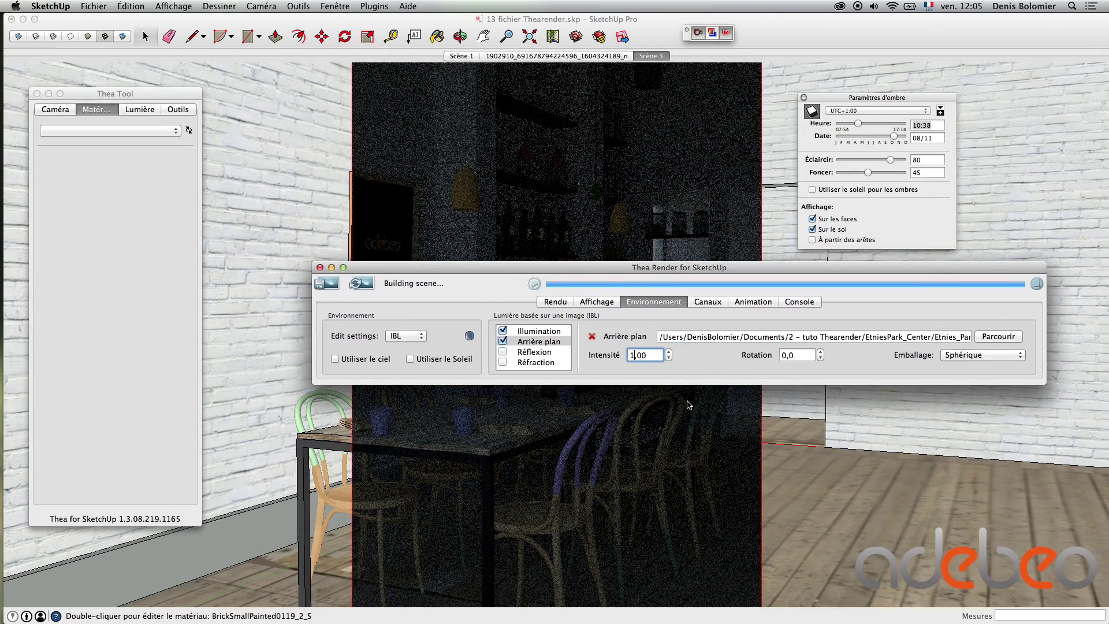
text(0)
drag(691, 269, 766, 276)
key(Tab)
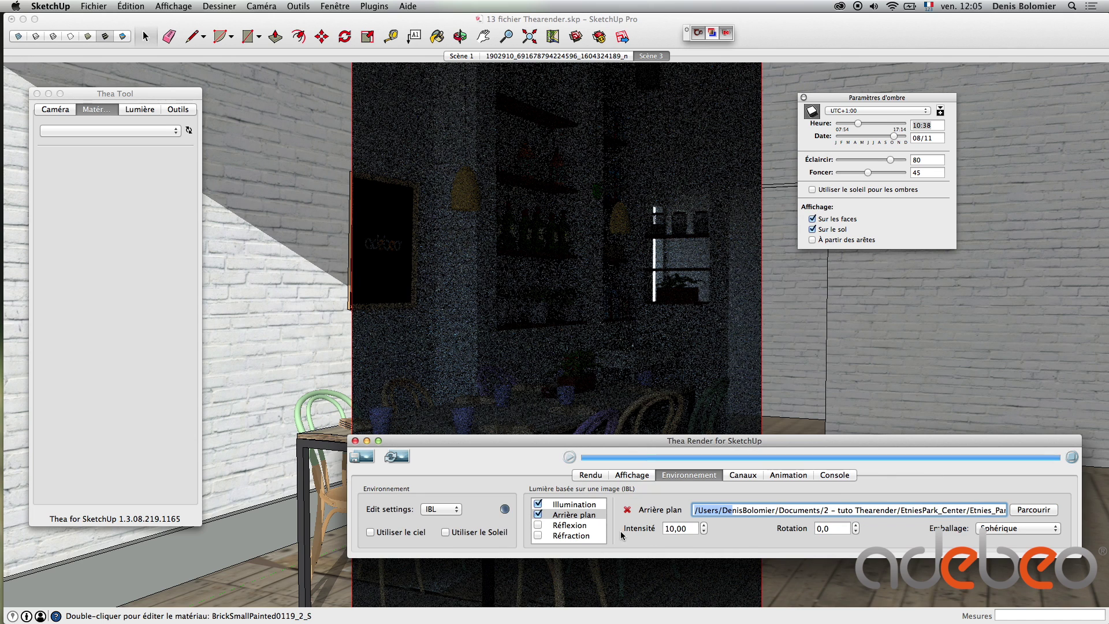
- Set the IBL Illumination intensity to 10 and move the render window to uncover the rendered table
click(571, 506)
click(675, 528)
key(BackSpace)
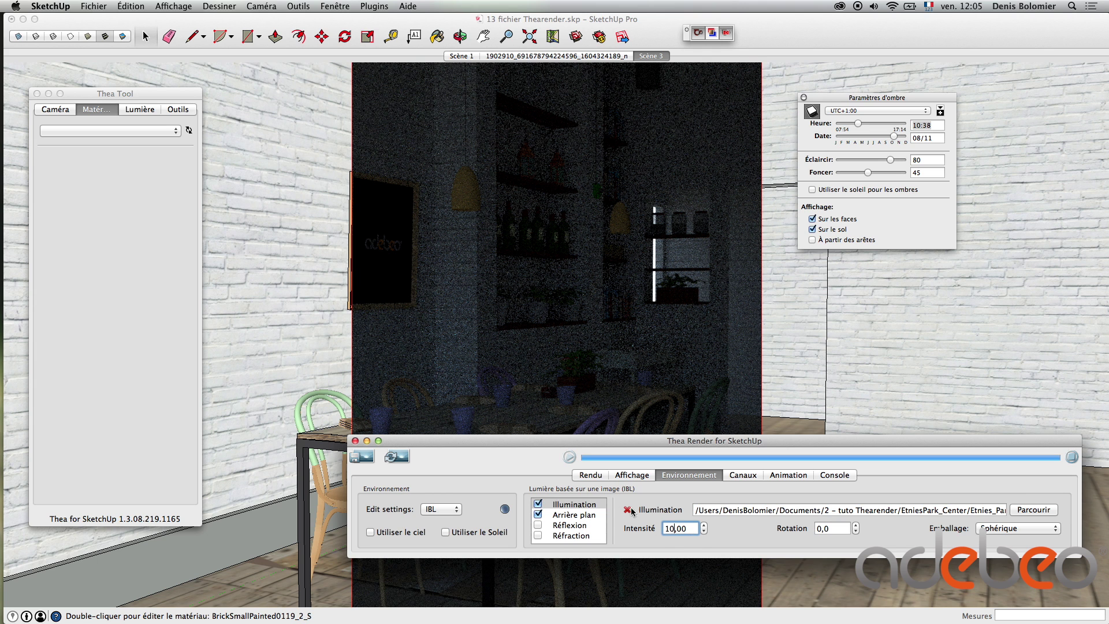
click(710, 511)
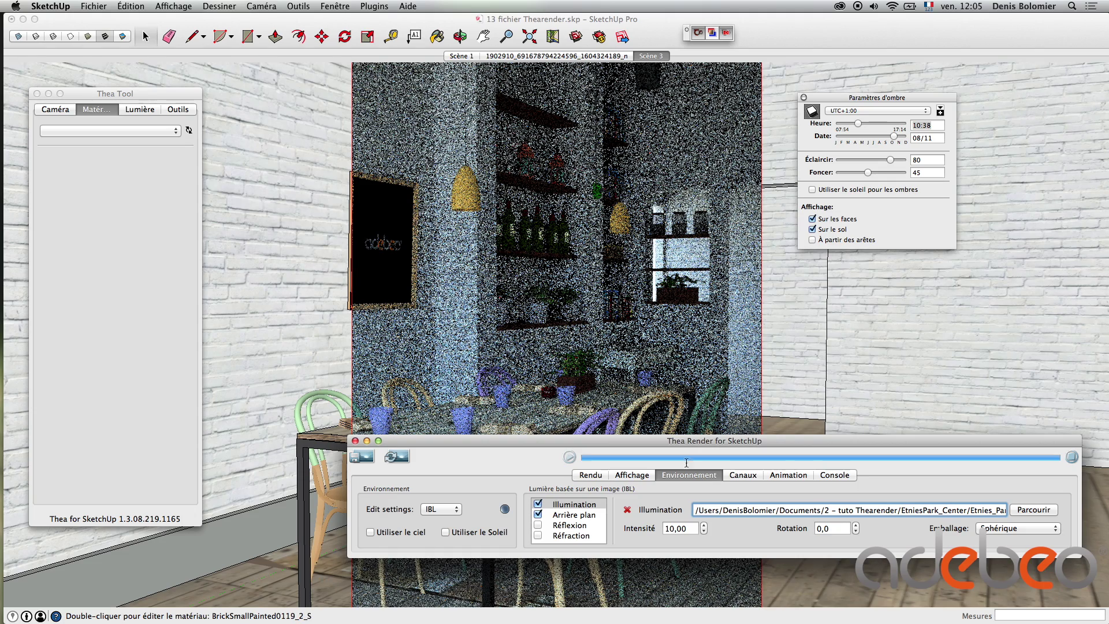
mouse_move(679, 441)
mouse_down()
mouse_move(847, 190)
mouse_move(843, 277)
mouse_move(867, 261)
mouse_move(838, 246)
mouse_move(750, 247)
mouse_up()
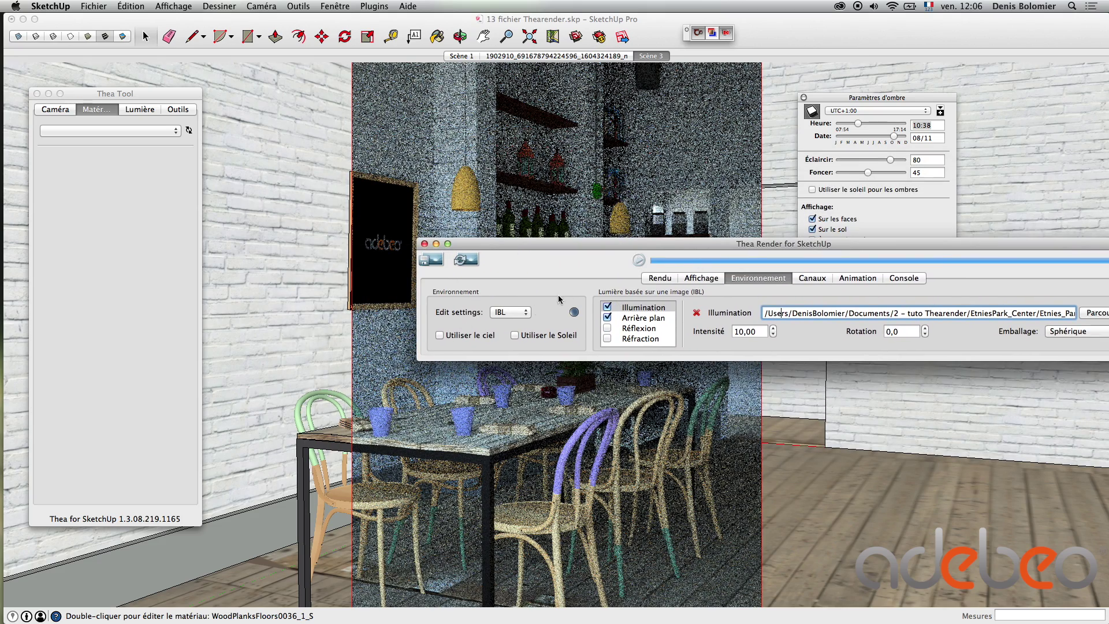
- Set the IBL Illumination intensity to 20 with the render window moved clear of the table
mouse_move(647, 248)
mouse_down()
mouse_move(682, 487)
mouse_move(890, 325)
mouse_move(782, 221)
mouse_move(714, 231)
mouse_up()
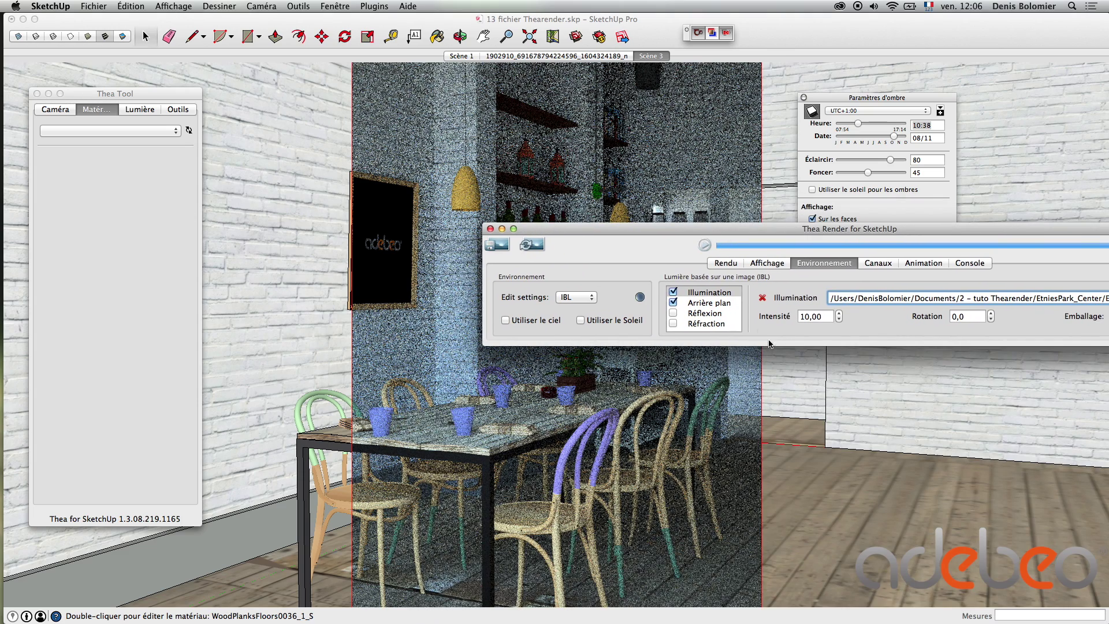
click(801, 317)
key(Delete)
text(2)
click(851, 299)
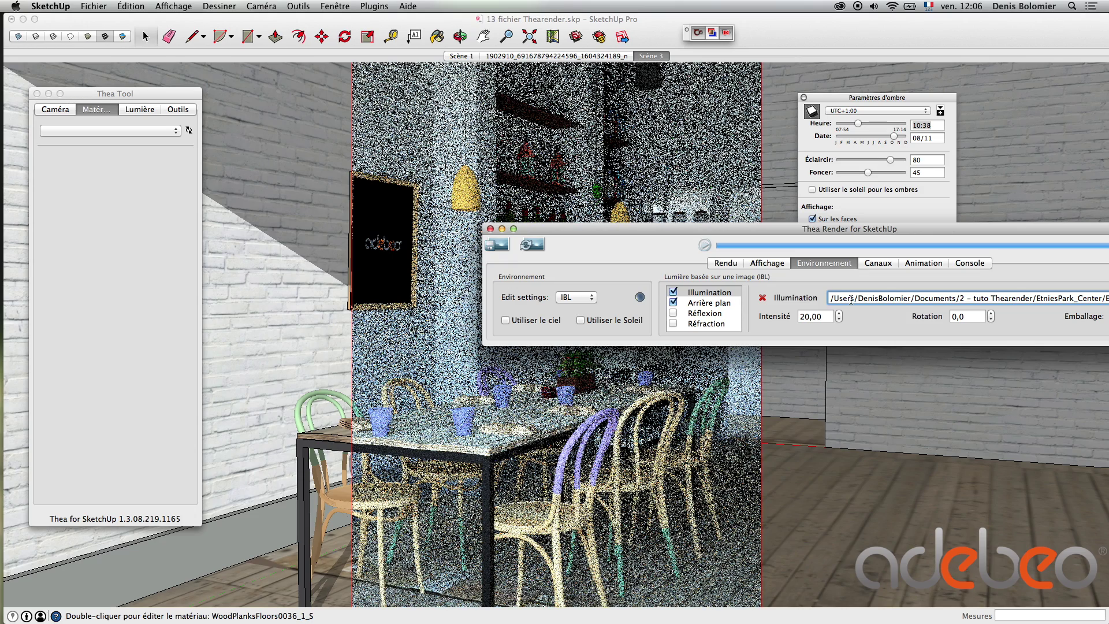
- Stop the interactive render and load the Harbor_3 sky from the HDRI-Hub skies in the Thea Browser
mouse_move(830, 228)
mouse_down()
mouse_move(512, 560)
mouse_move(455, 587)
mouse_move(575, 246)
mouse_move(580, 255)
mouse_up()
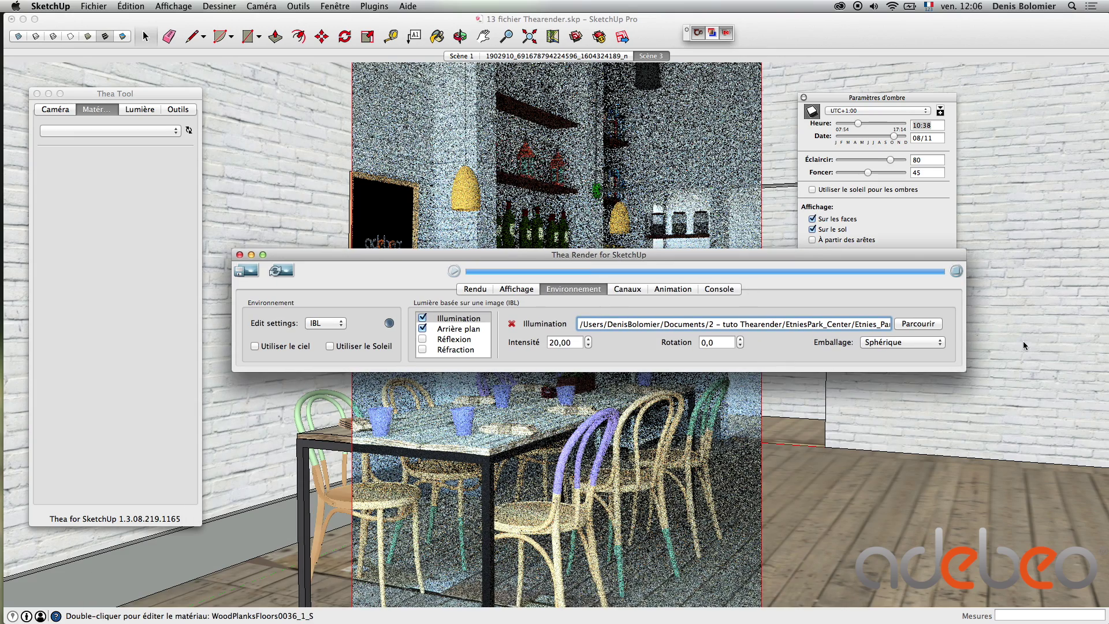
click(957, 270)
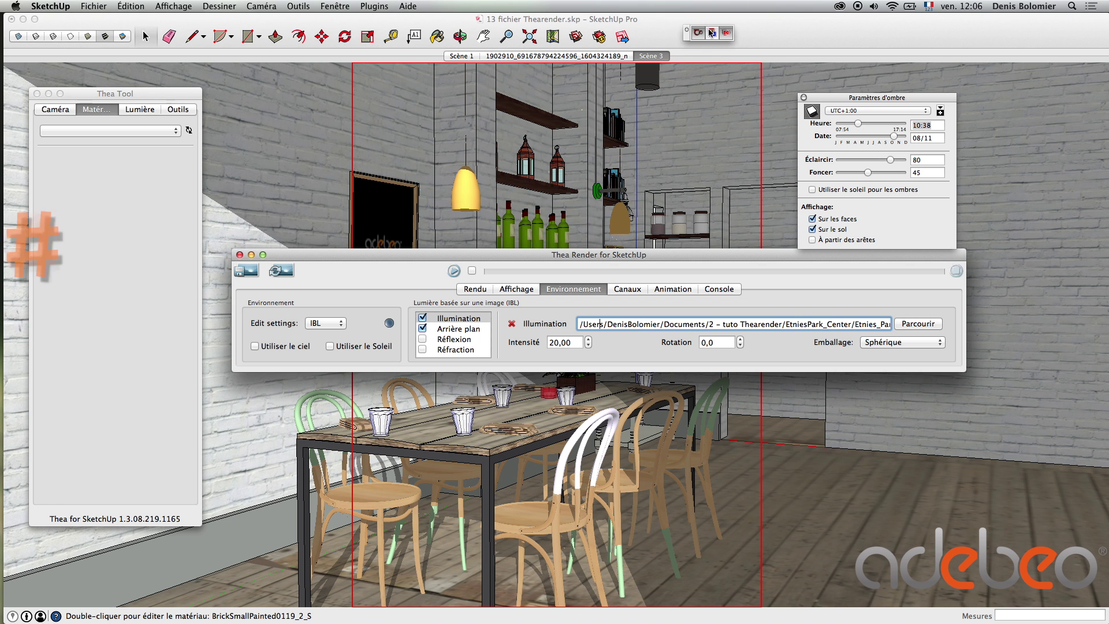
click(710, 33)
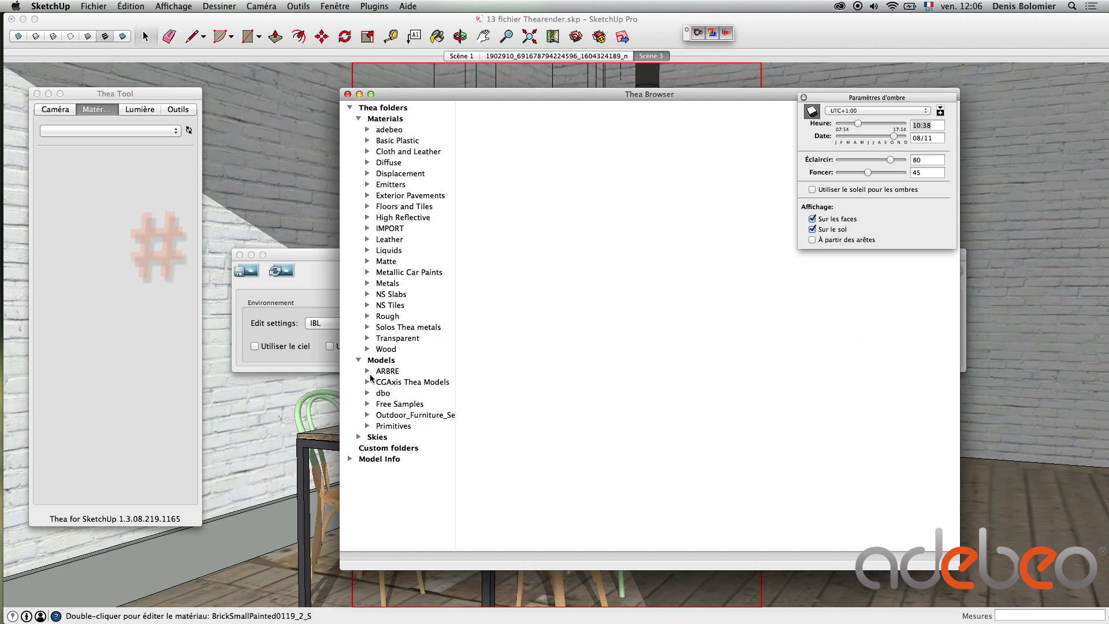
click(359, 438)
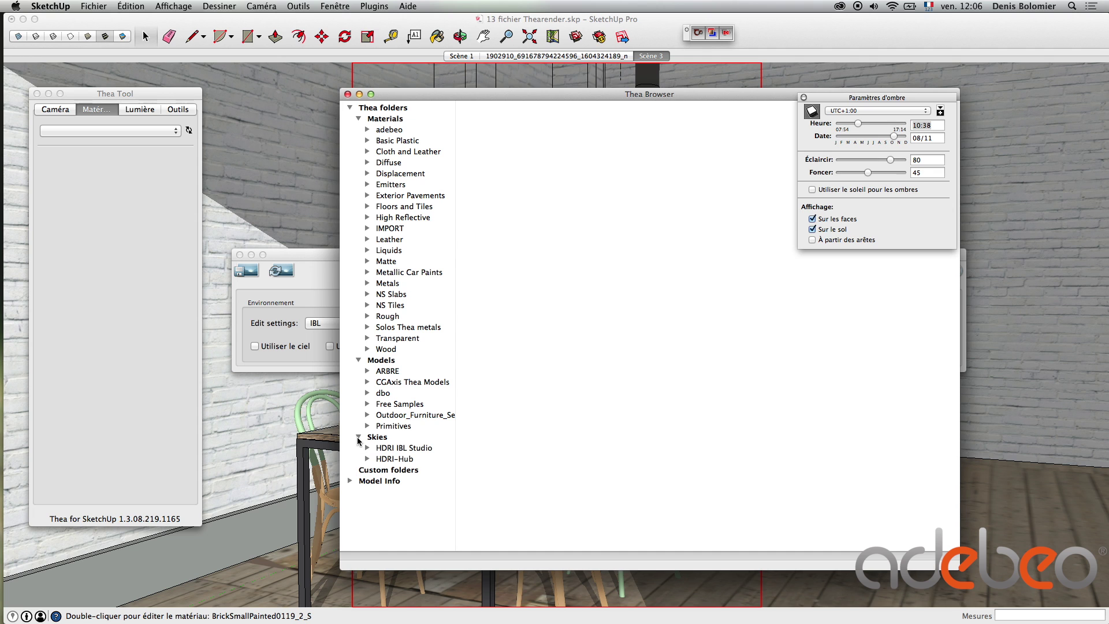
click(396, 452)
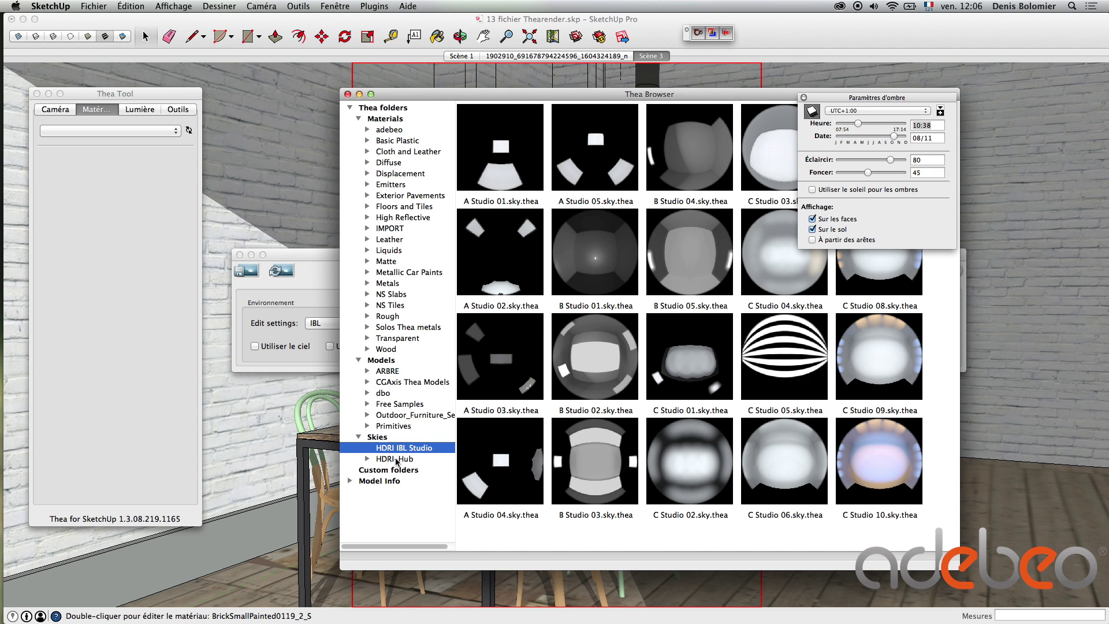
click(396, 461)
click(368, 459)
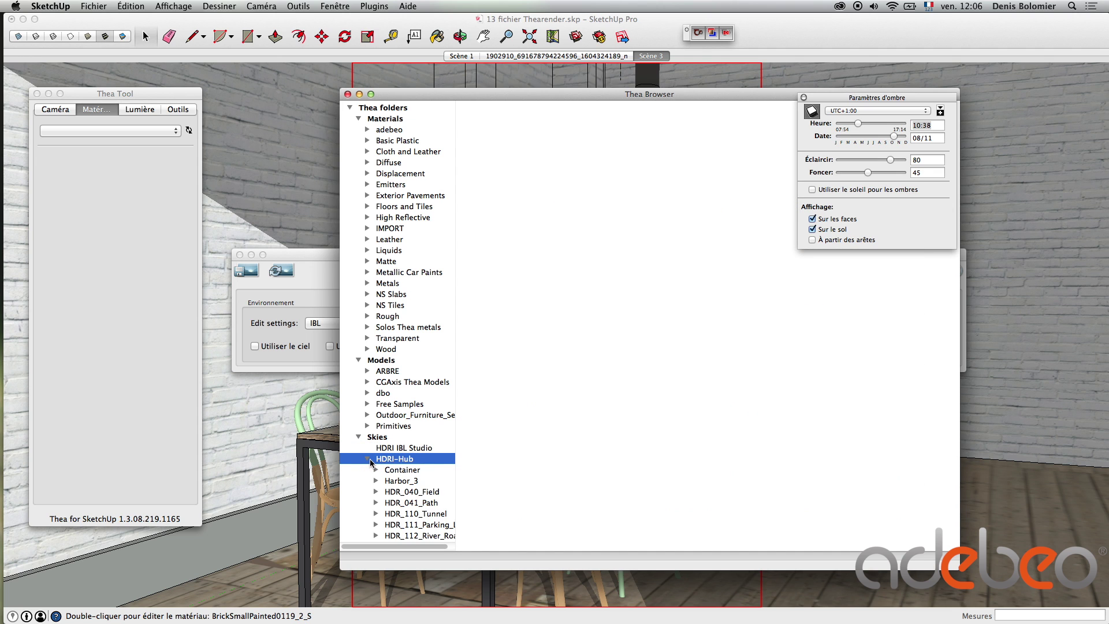
click(396, 481)
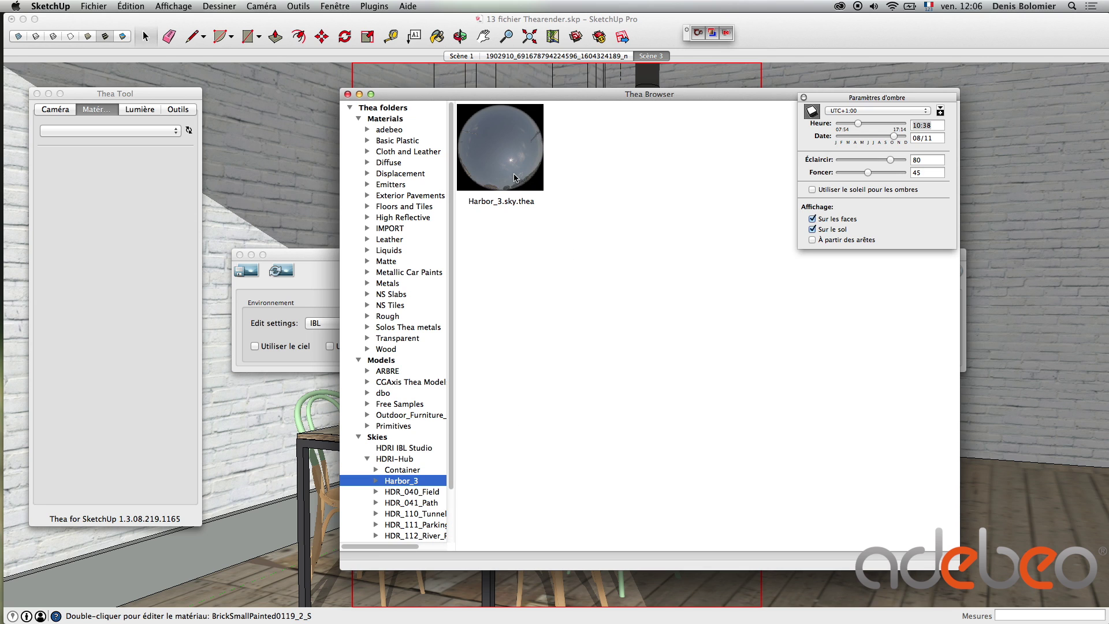
click(514, 165)
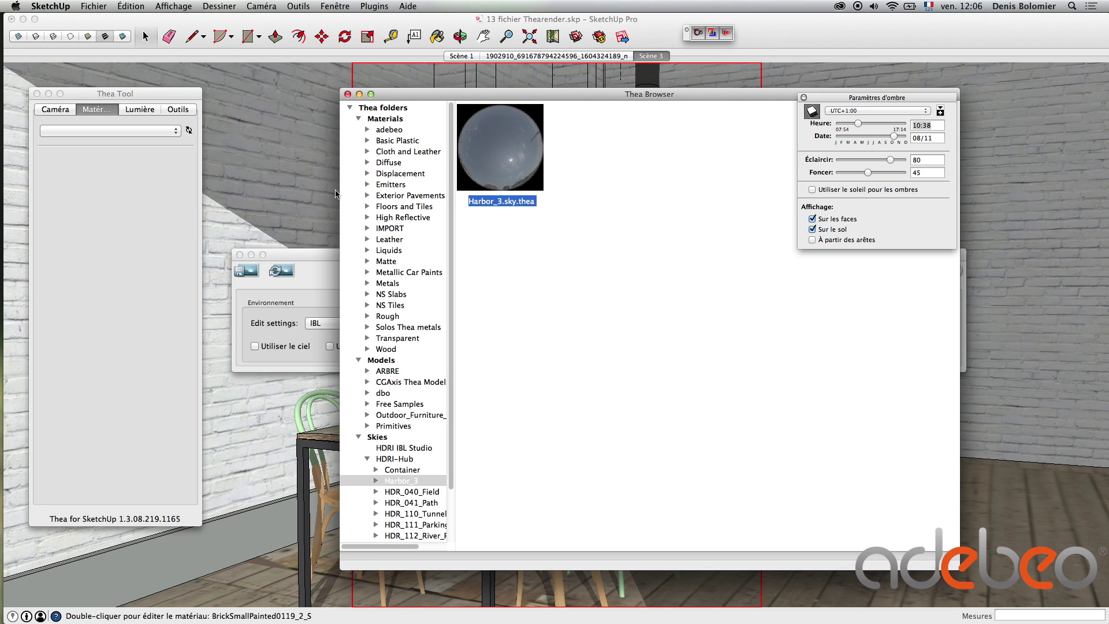
click(348, 94)
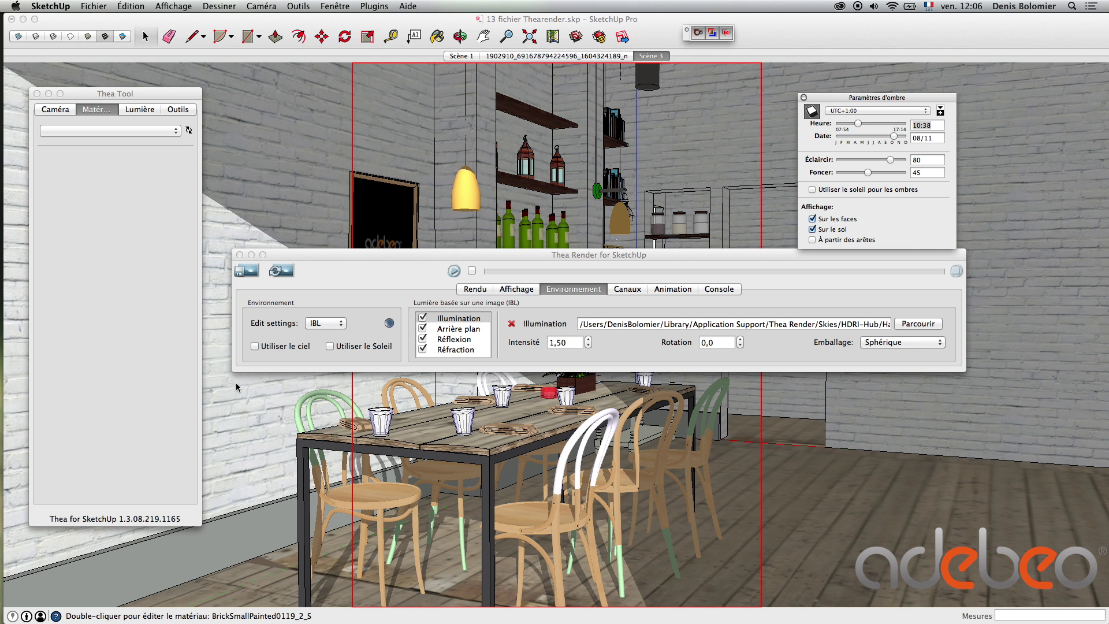
- Highlight the HDRI-Hub part of the Illumination file path, start an interactive render with the new sky and move the render window aside
click(837, 325)
drag(837, 324, 888, 324)
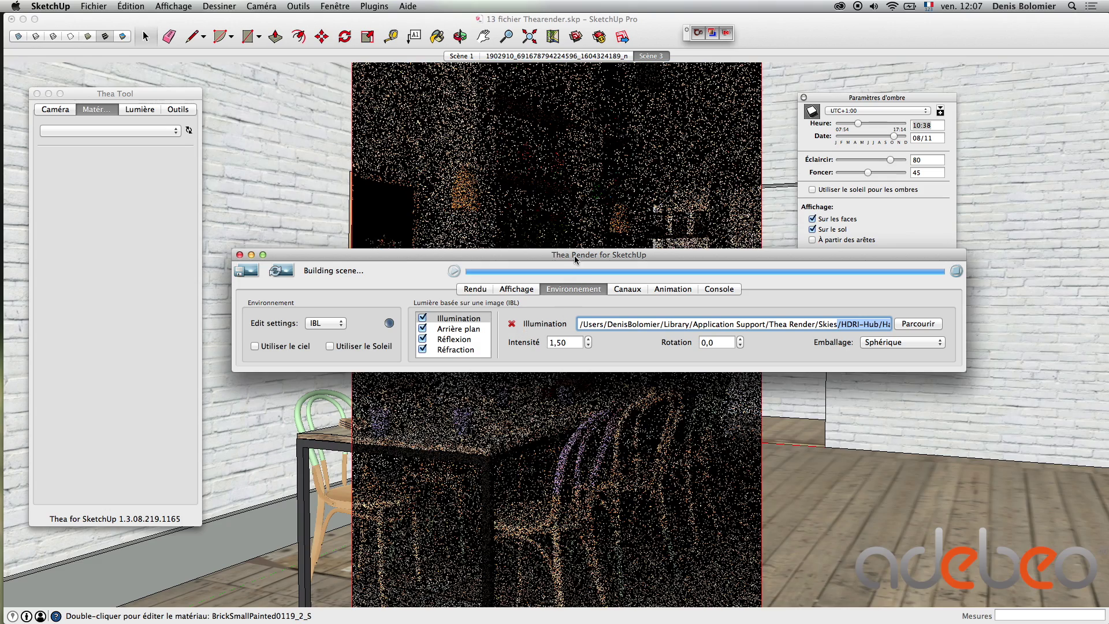
mouse_move(577, 263)
mouse_down()
mouse_move(735, 491)
mouse_move(720, 289)
mouse_up()
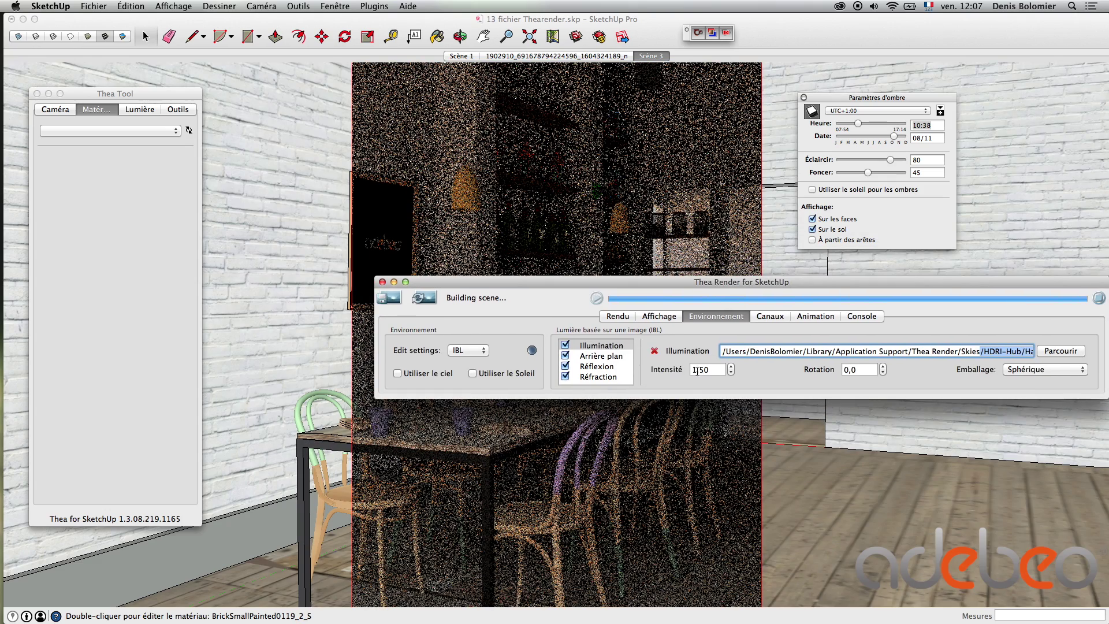
- Set the IBL Illumination intensity to 15 and move the render window off the rendered table
click(706, 370)
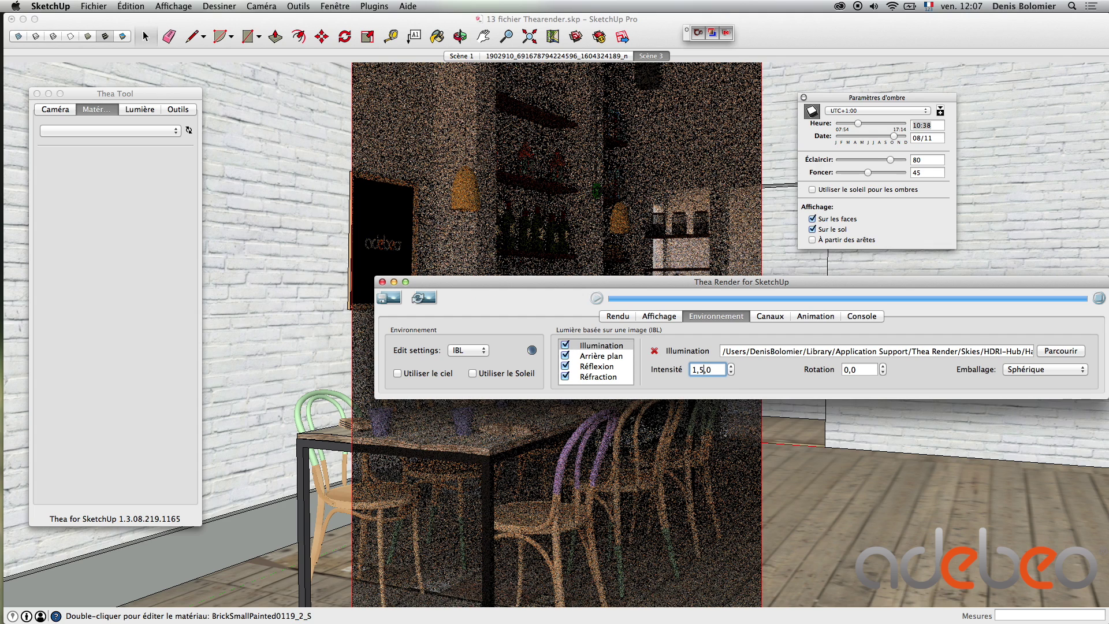
key(BackSpace)
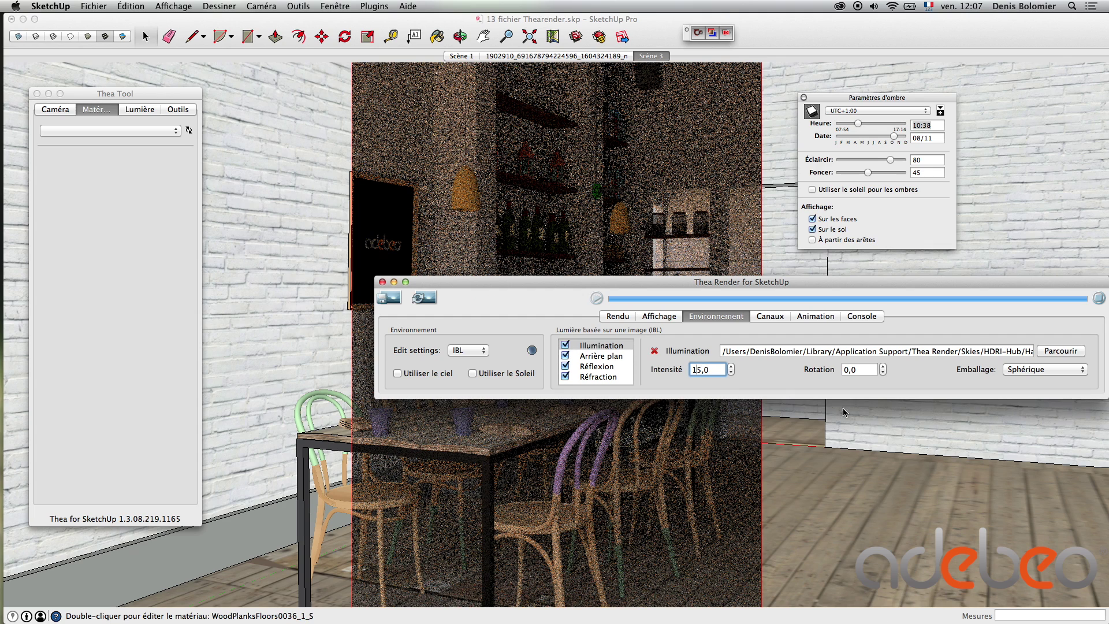
click(774, 352)
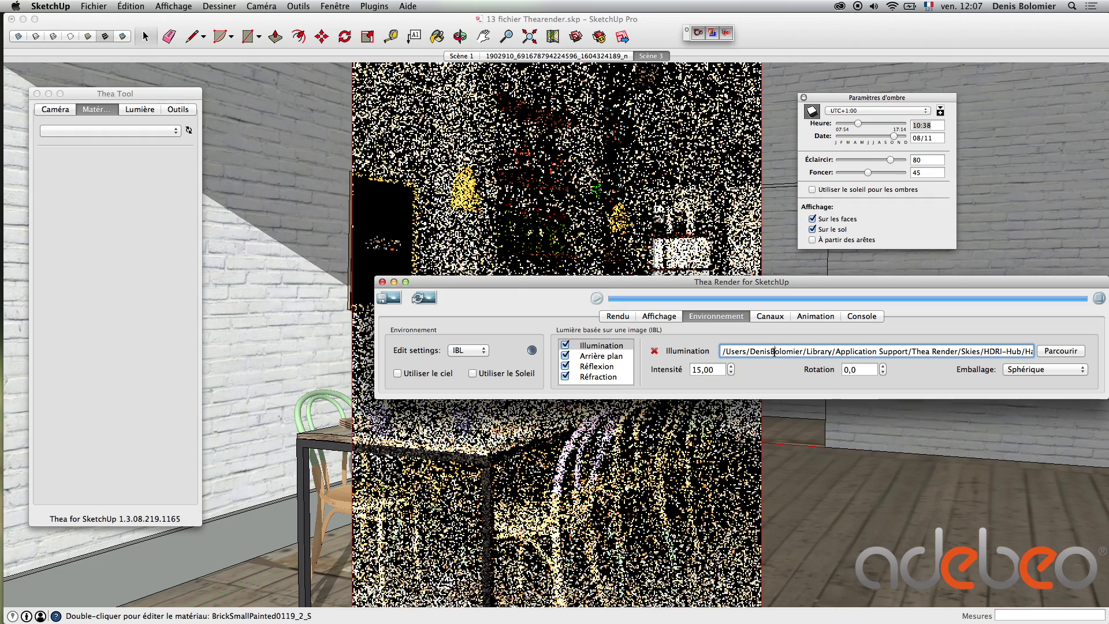
drag(720, 281, 484, 5)
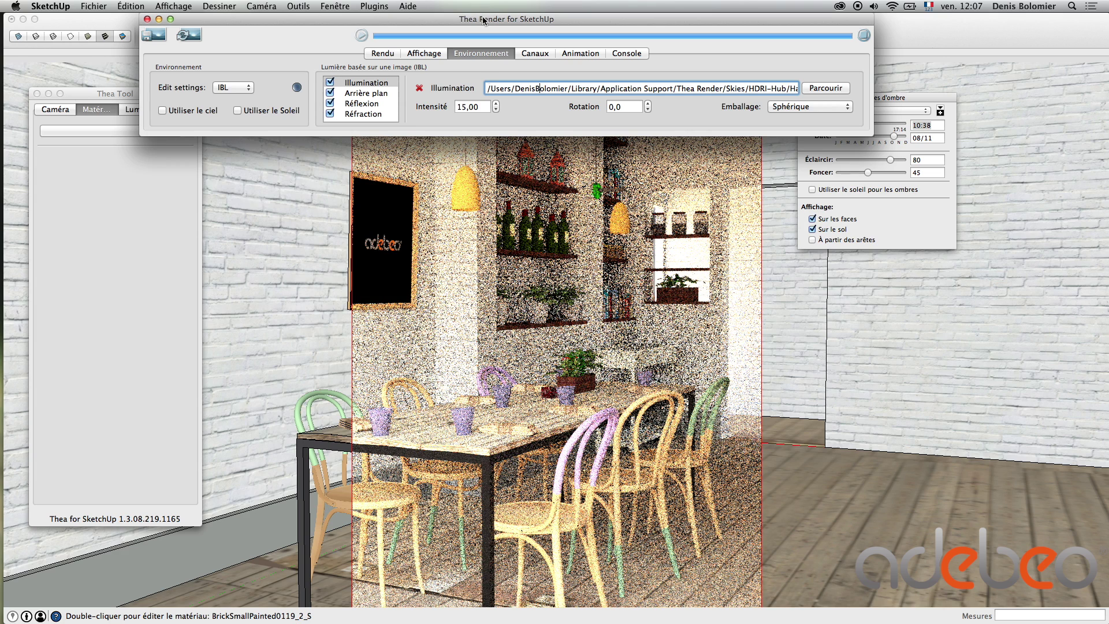
- Back out of the dining room and examine the whole building against the rendered HDR surroundings from several sides
key(o)
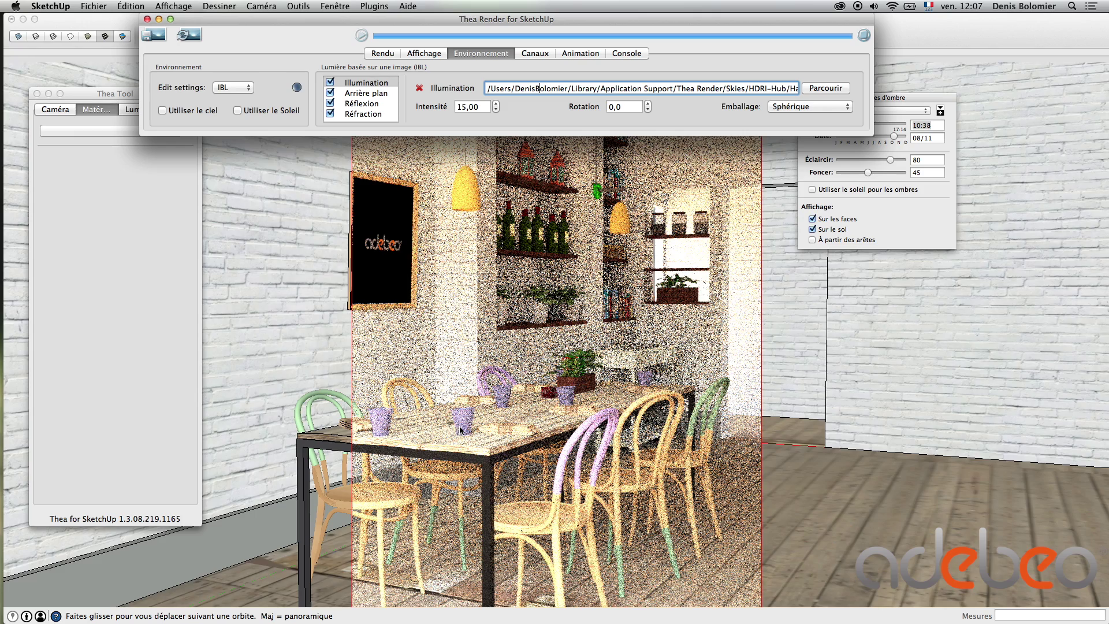
drag(466, 431, 514, 431)
middle_drag(515, 430, 487, 418)
scroll(486, 419, down, 4)
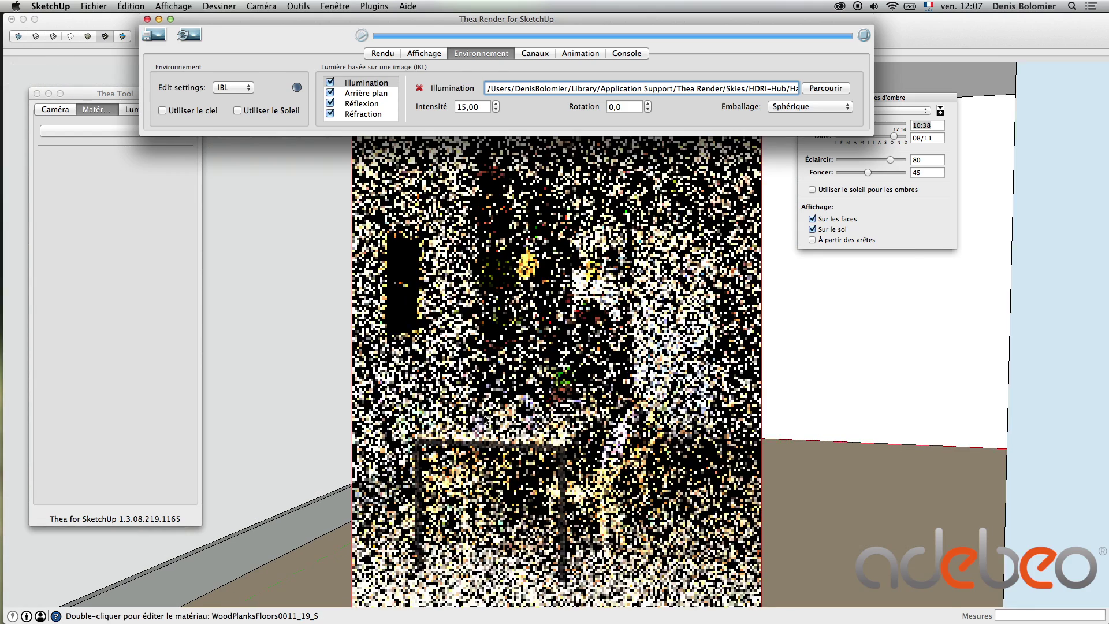
scroll(485, 420, down, 5)
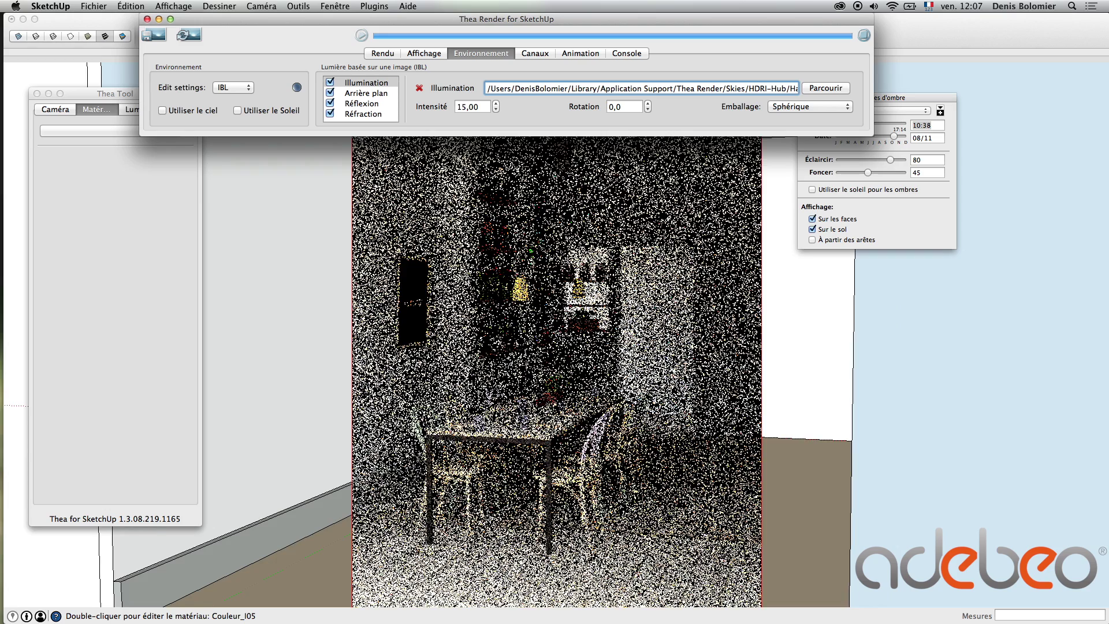
scroll(485, 420, down, 6)
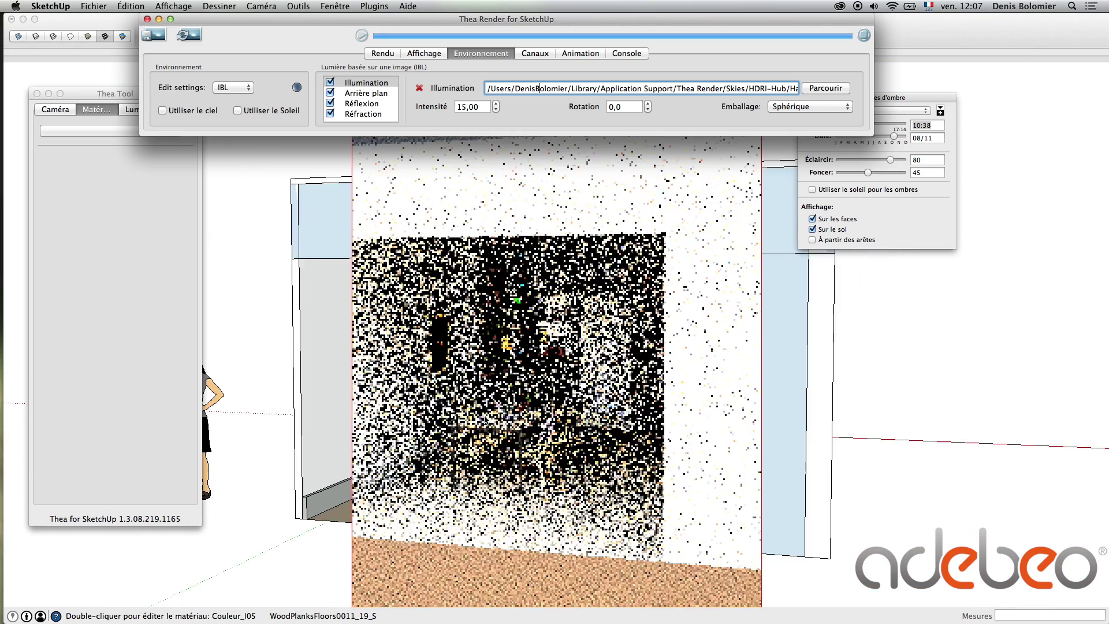
scroll(485, 420, down, 5)
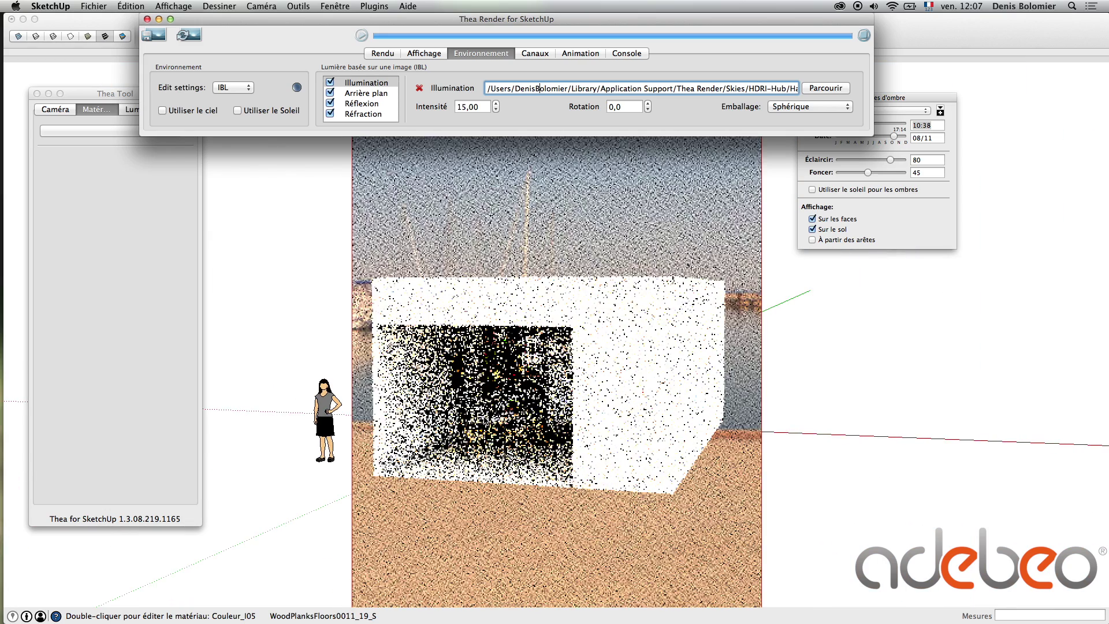
scroll(546, 386, down, 1)
scroll(522, 399, down, 2)
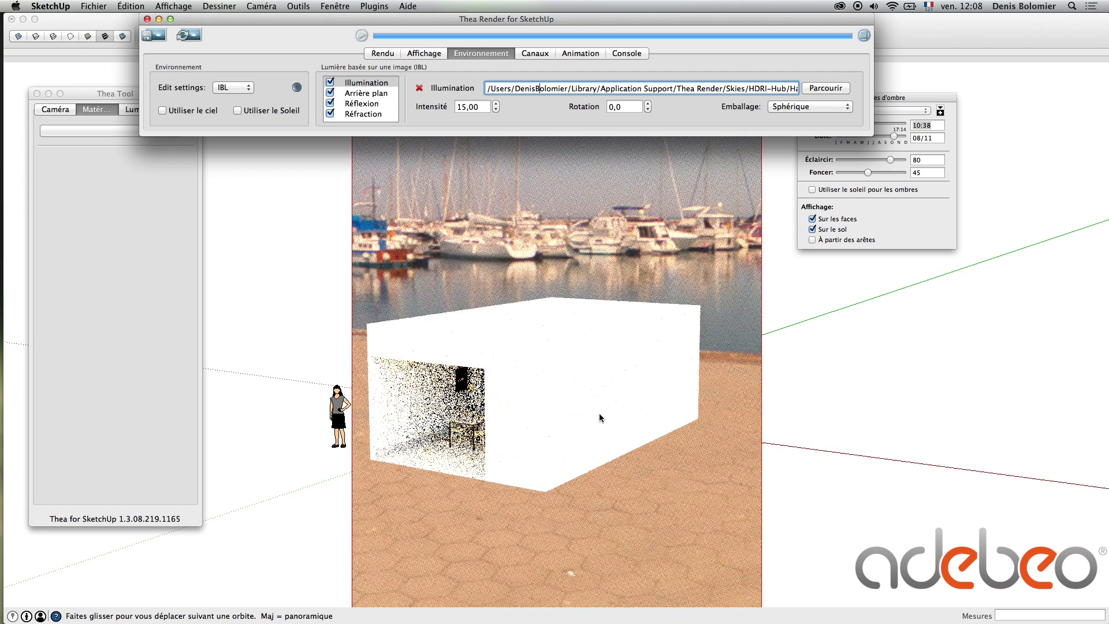
scroll(603, 418, up, 4)
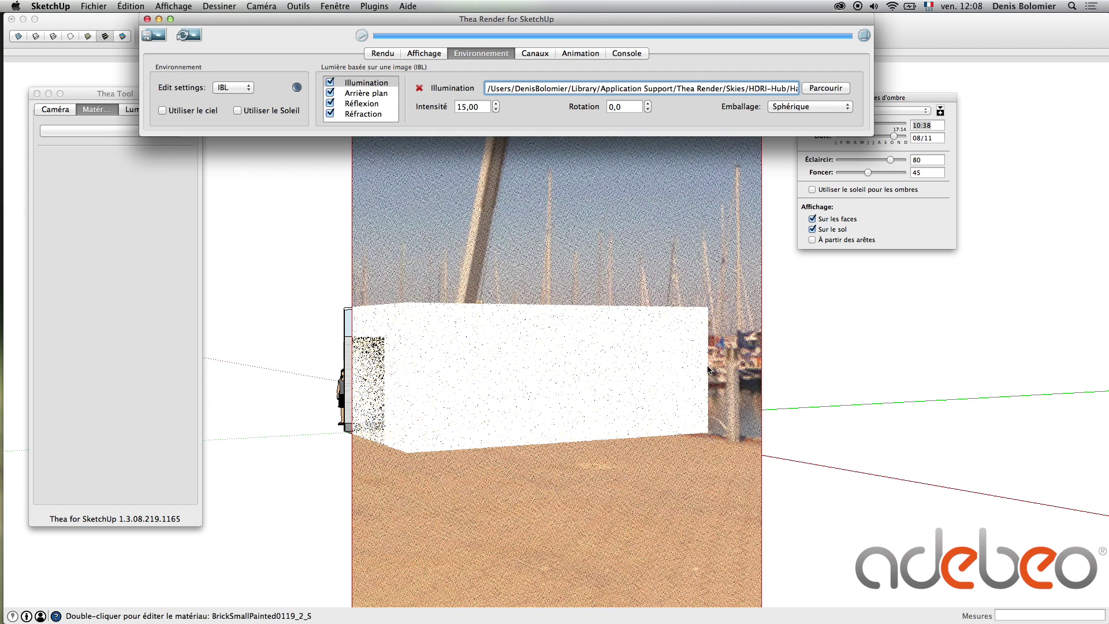
scroll(505, 426, up, 2)
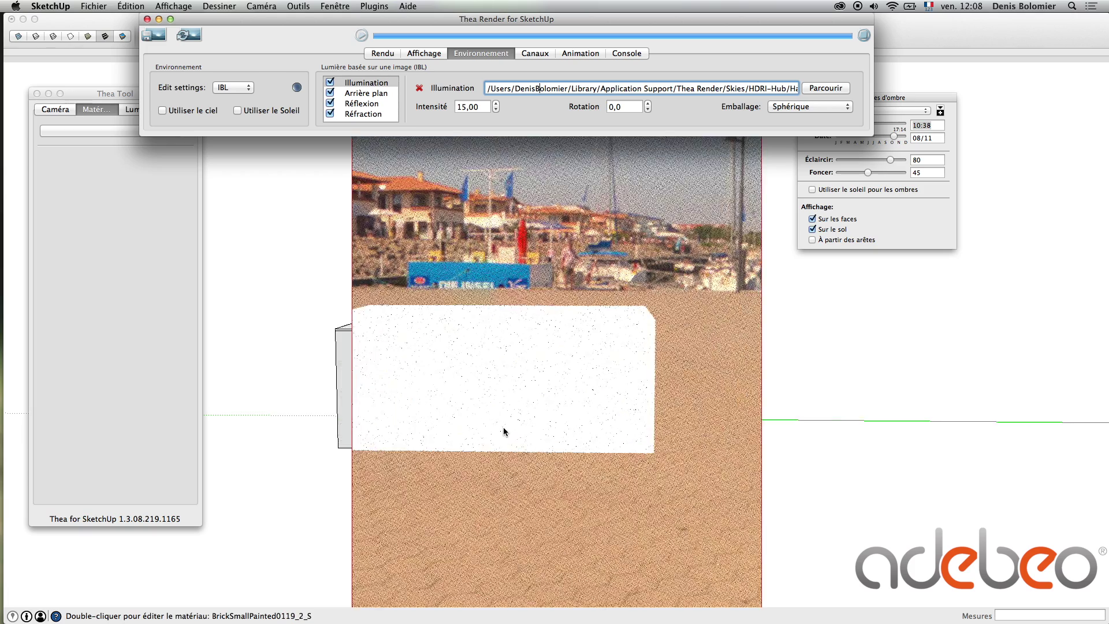
scroll(504, 427, down, 2)
mouse_move(525, 418)
middle_down()
mouse_move(455, 378)
mouse_move(563, 372)
mouse_move(440, 371)
middle_up()
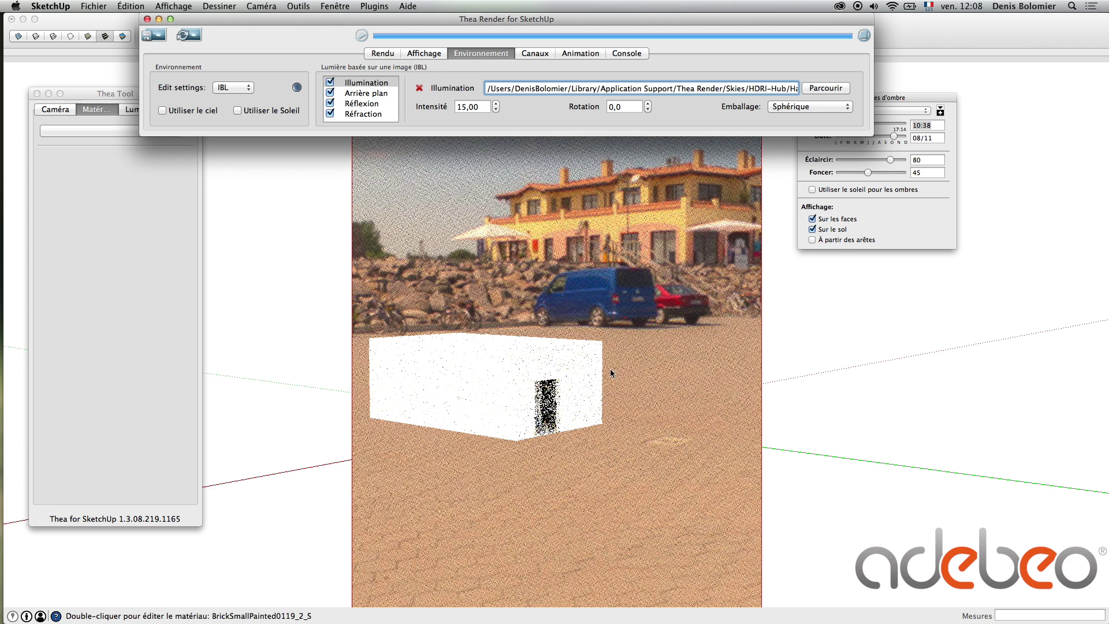
- Compare the Arrière plan and Illumination IBL settings while viewing the building from the rear and the harbor side
click(391, 94)
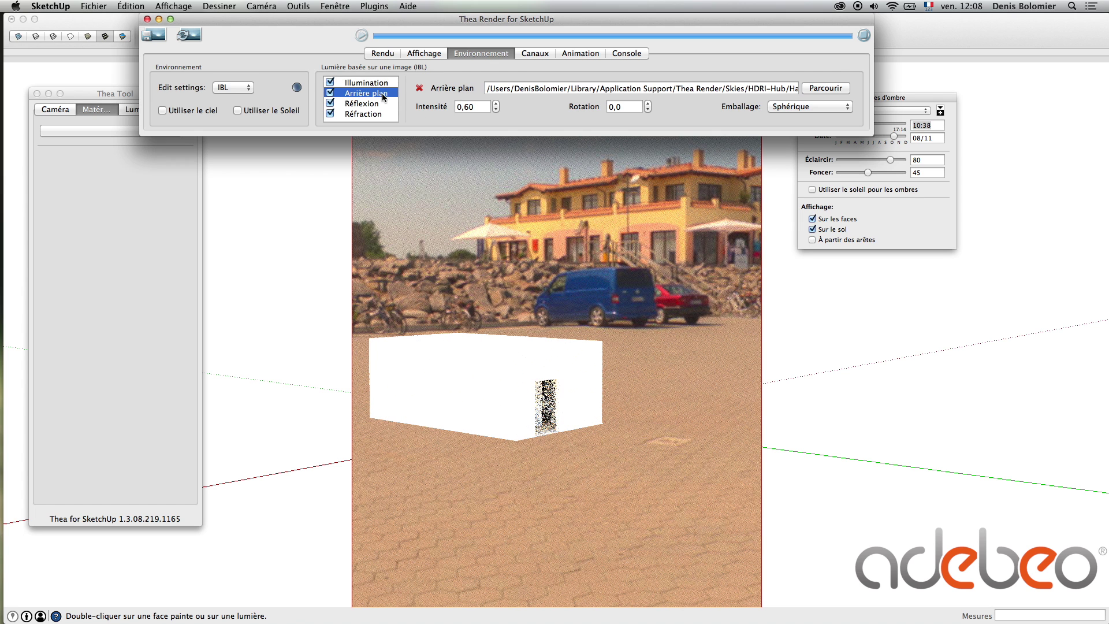
click(353, 83)
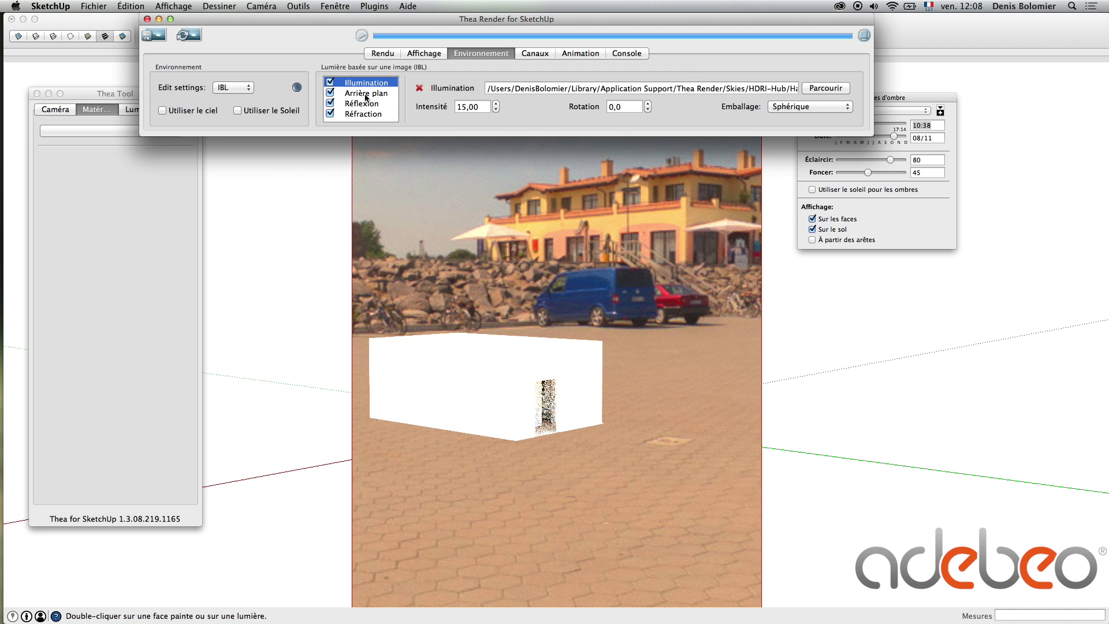
middle_drag(585, 468, 520, 455)
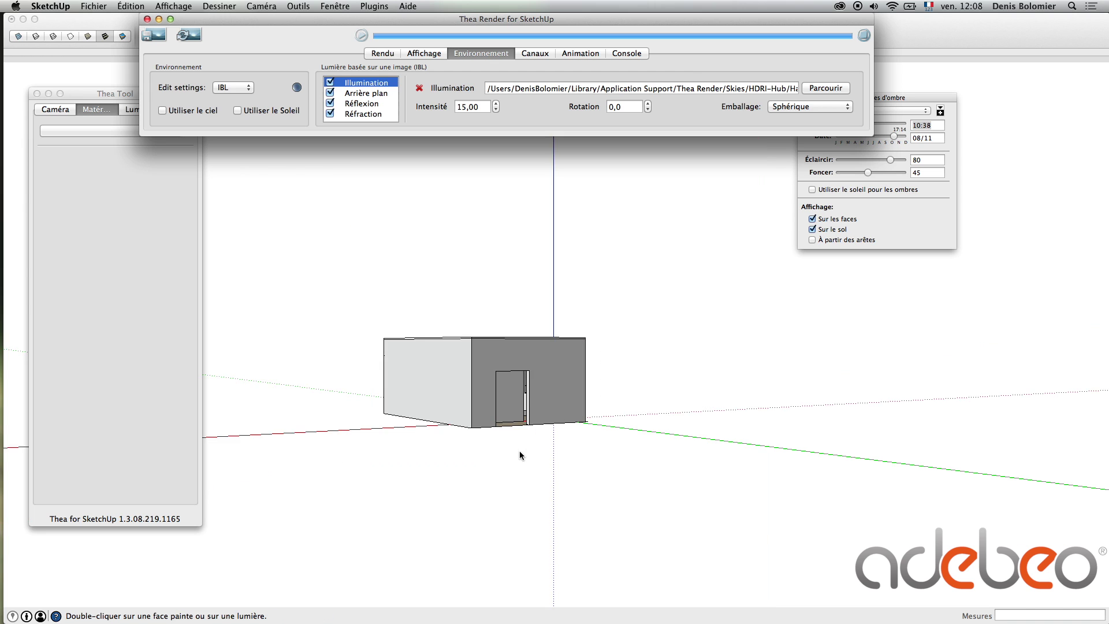
mouse_move(667, 404)
middle_down()
mouse_move(832, 417)
mouse_move(475, 401)
mouse_move(713, 401)
middle_up()
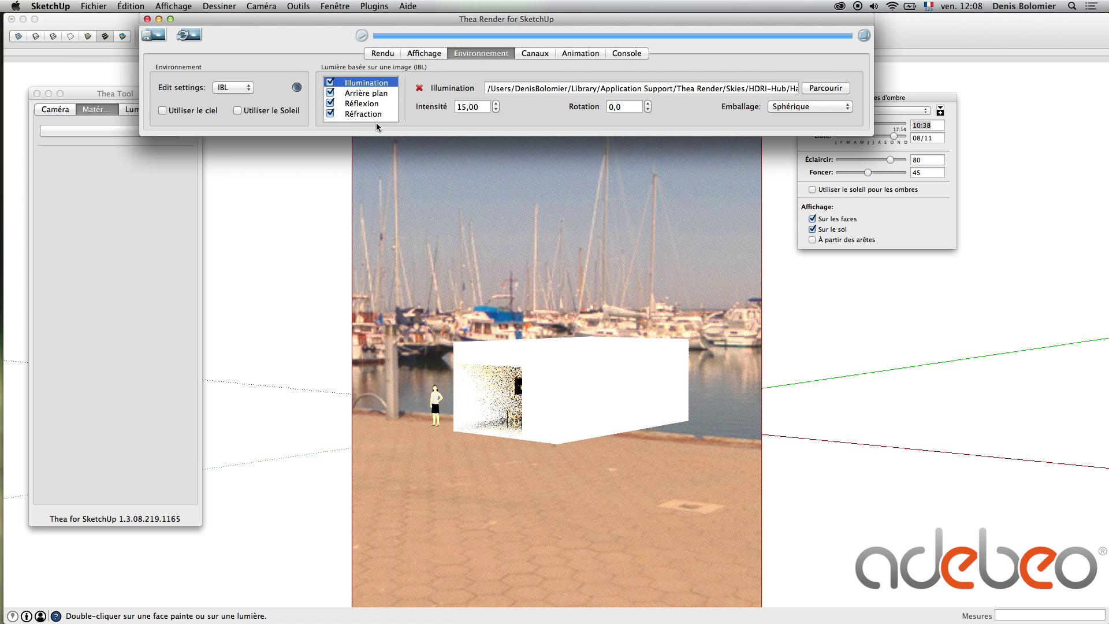
mouse_move(463, 242)
middle_down()
mouse_move(550, 349)
mouse_move(645, 365)
middle_up()
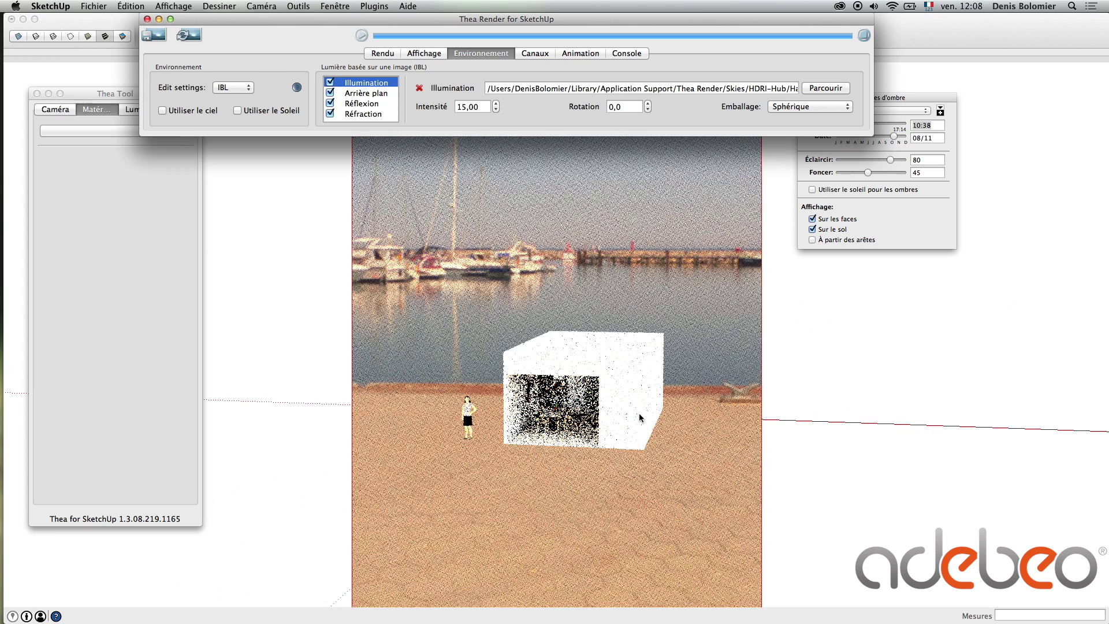
- Uncover the scene tabs, return to Scène 3 and examine how the HDR light enters the room through its open side
drag(558, 21, 583, 120)
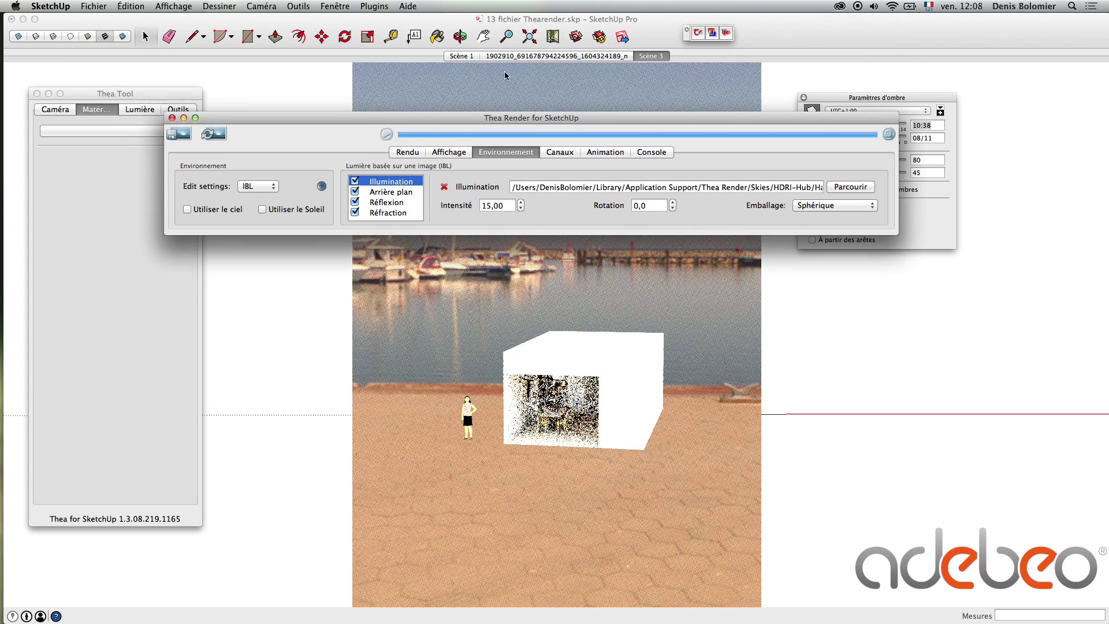
click(653, 56)
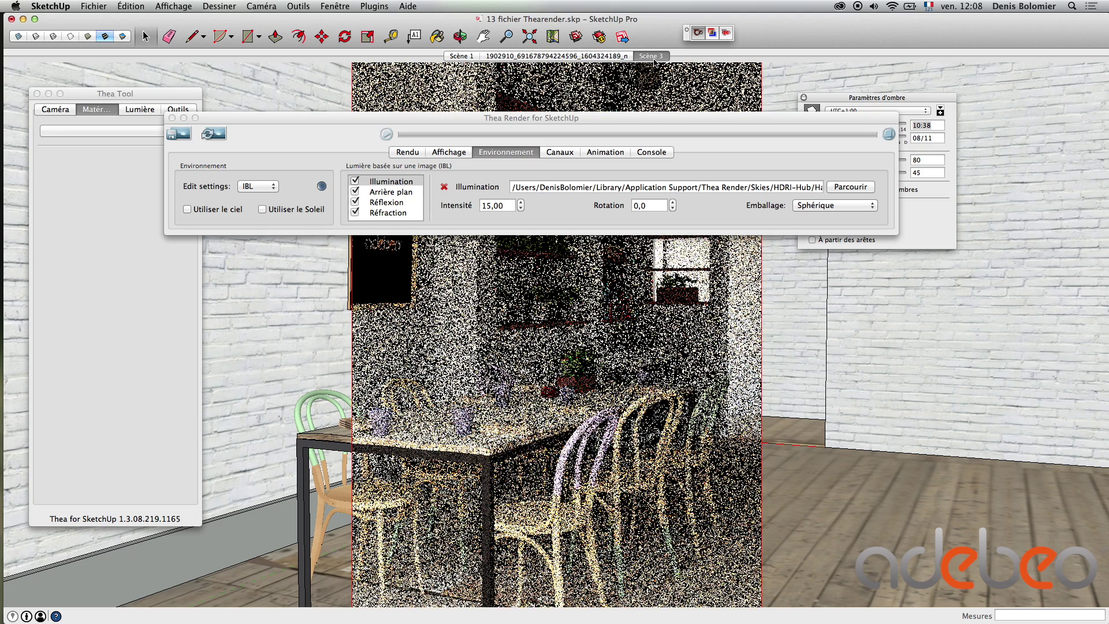
middle_drag(492, 371, 523, 389)
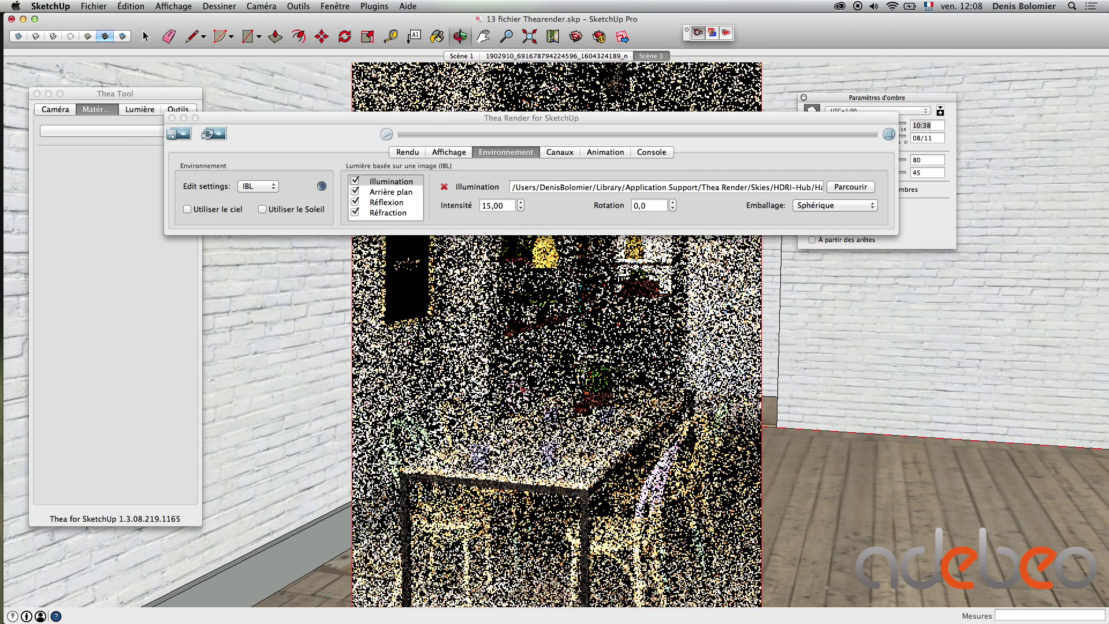
scroll(523, 390, down, 5)
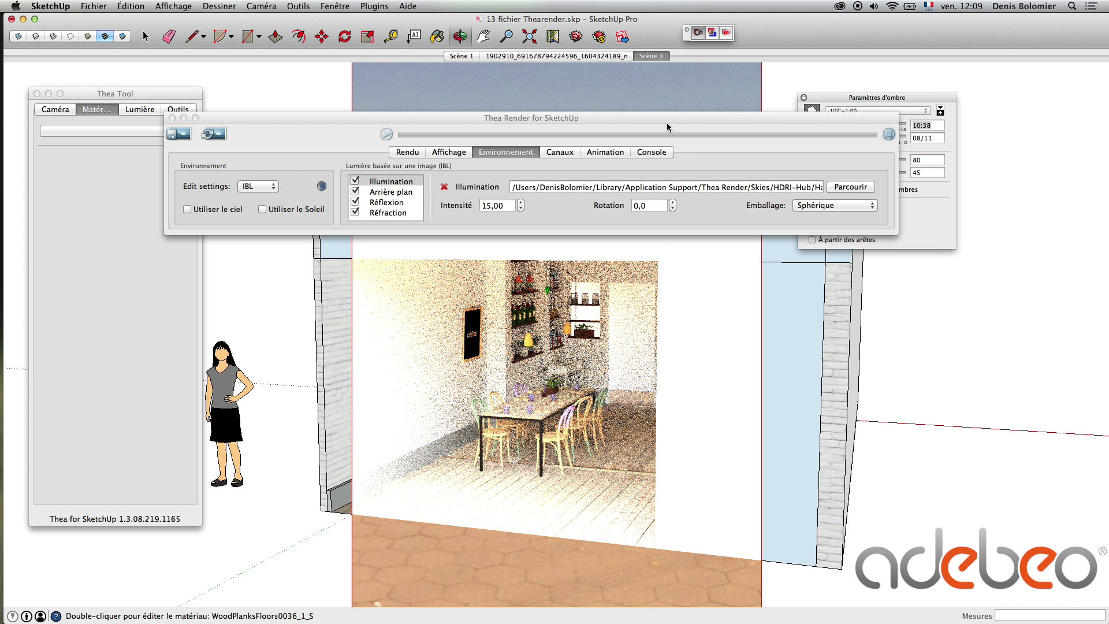
scroll(678, 150, up, 2)
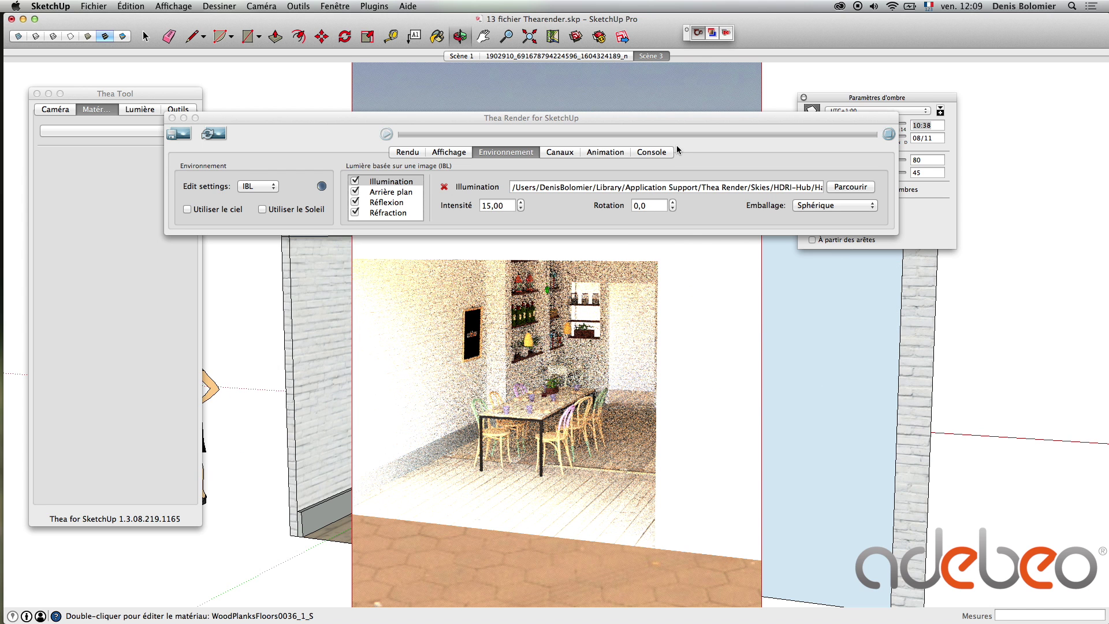
scroll(677, 150, up, 2)
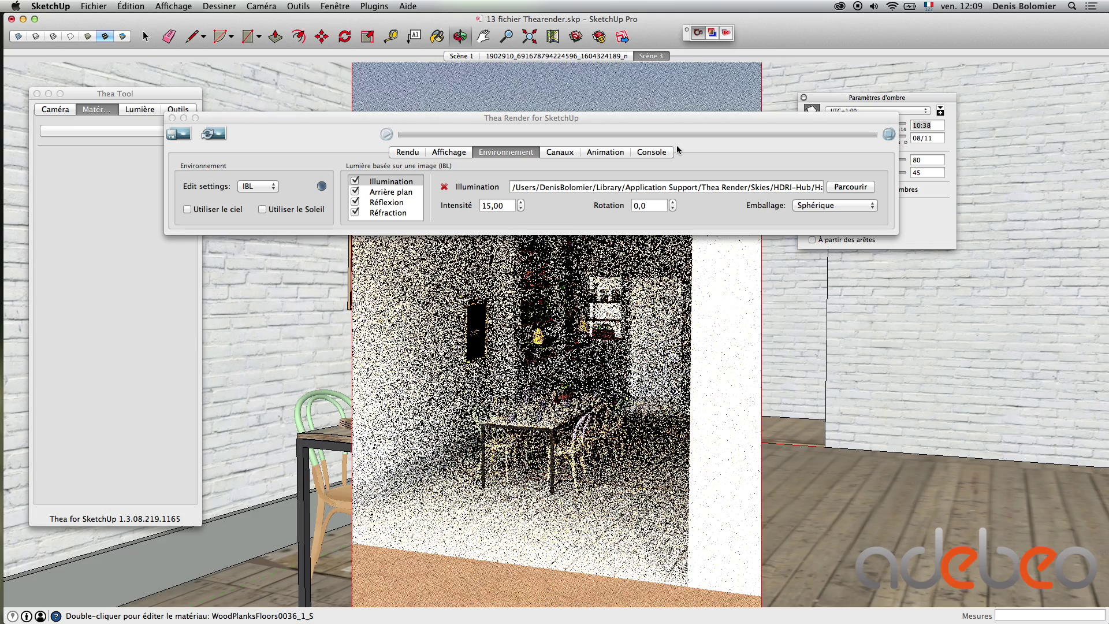